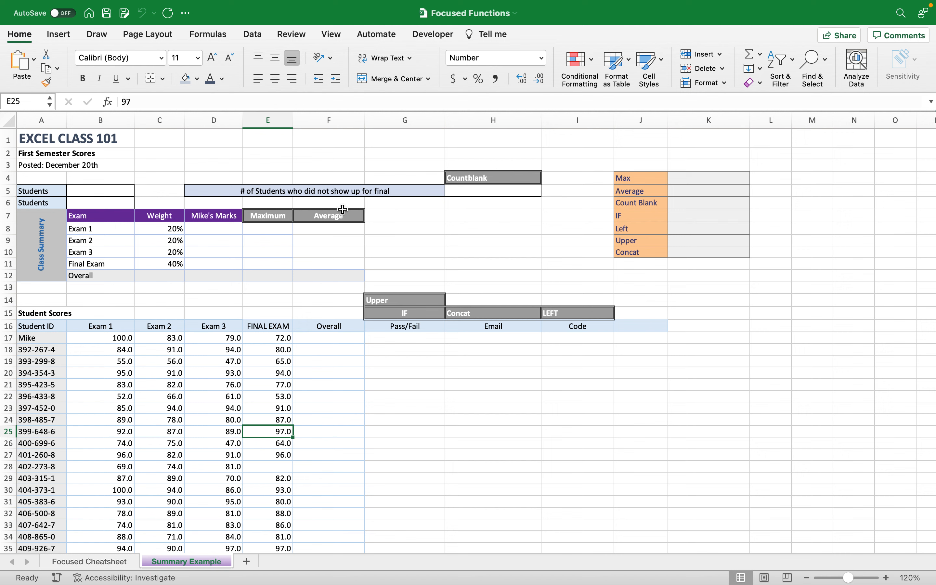
# Enter a MAX formula in E11 over the final exam scores, rows 17 to 52 (FINAL_EXAM).
pyautogui.click(271, 266)
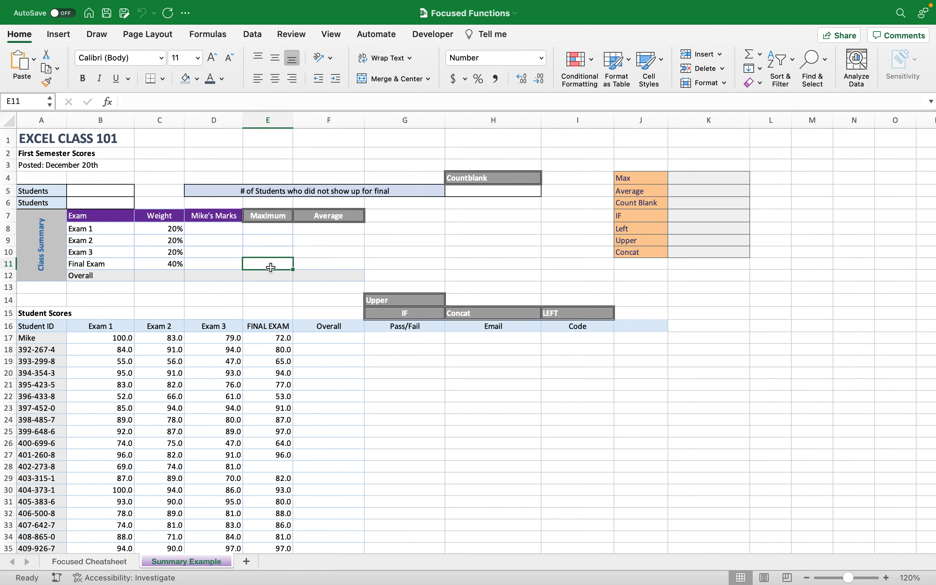
pyautogui.write('=max')
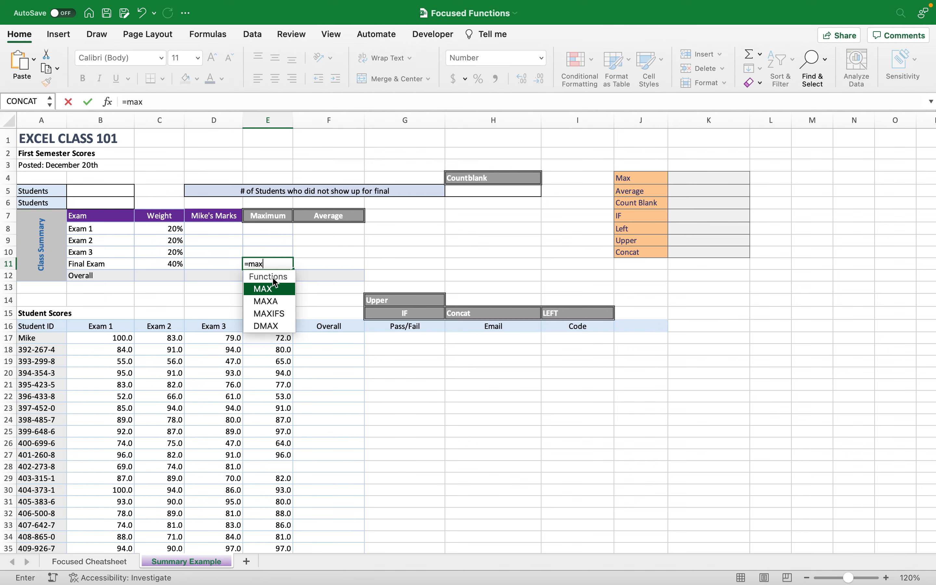
pyautogui.doubleClick(272, 286)
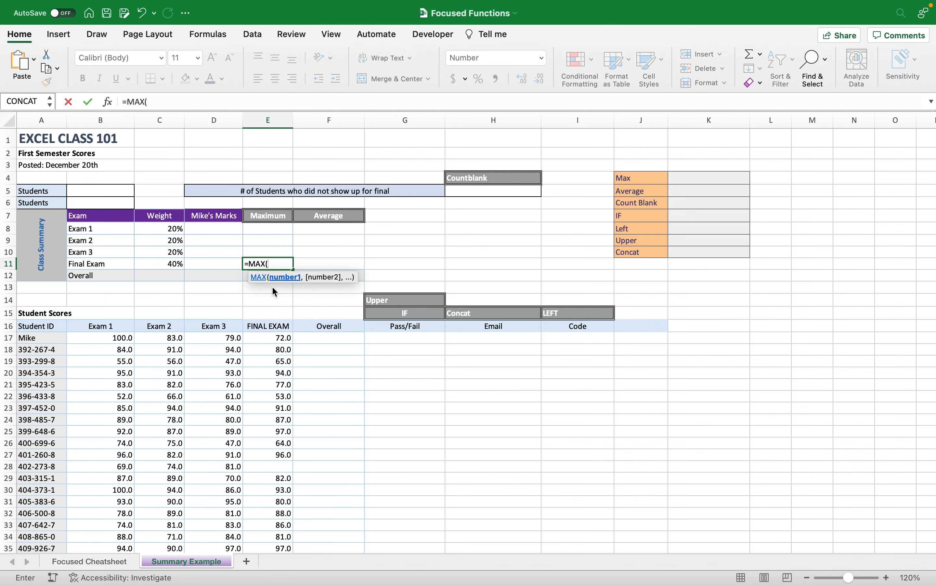
pyautogui.scroll(-5, 288, 332)
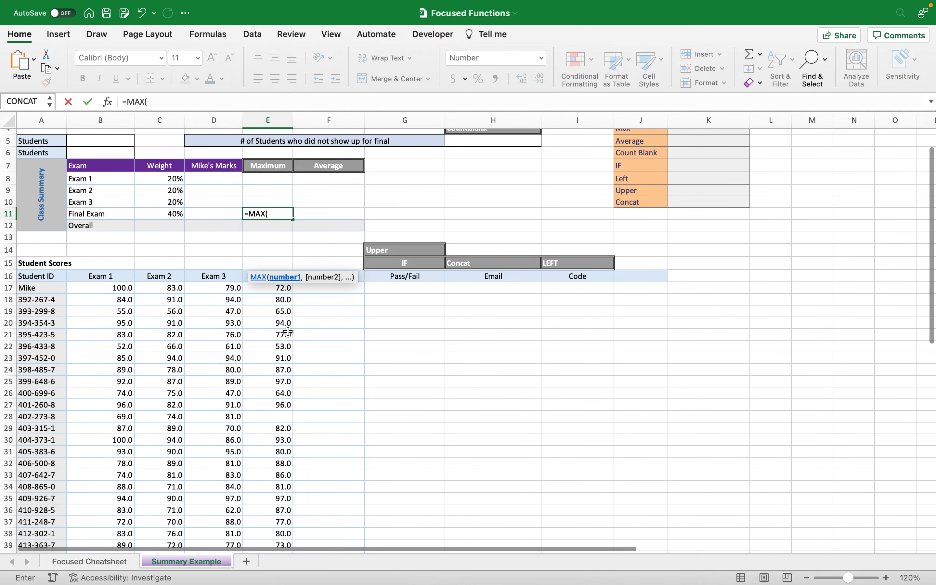
pyautogui.scroll(-2, 288, 331)
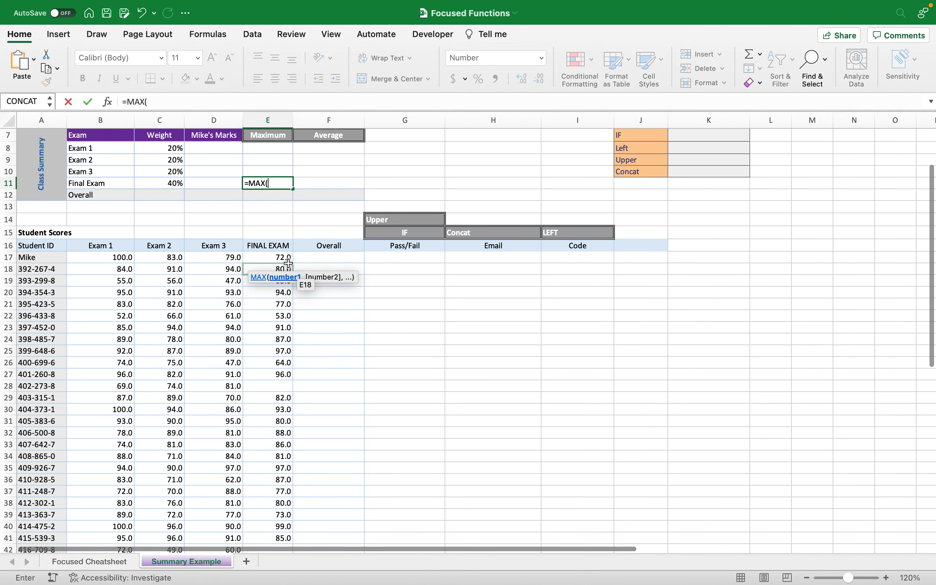
pyautogui.moveTo(288, 258); pyautogui.dragTo(284, 499)
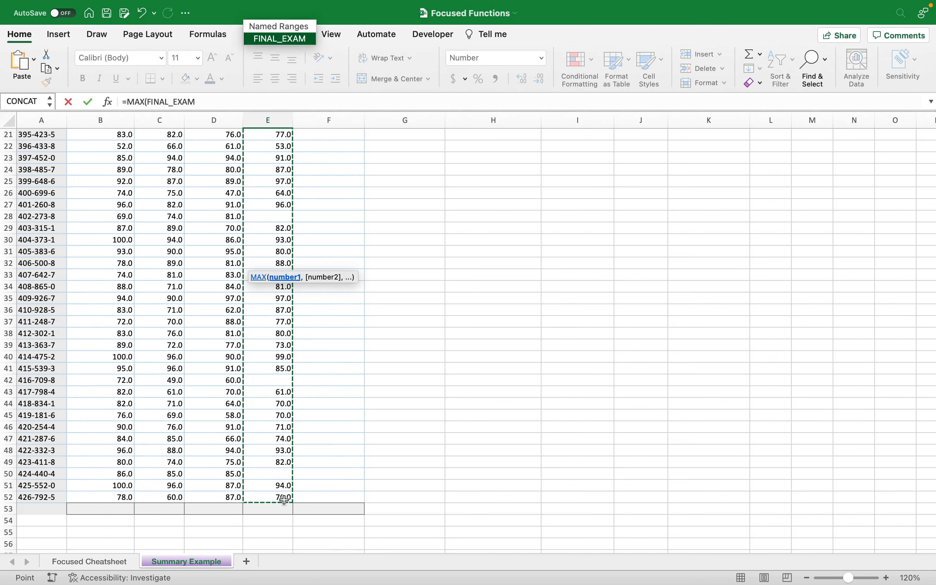
pyautogui.scroll(10, 284, 500)
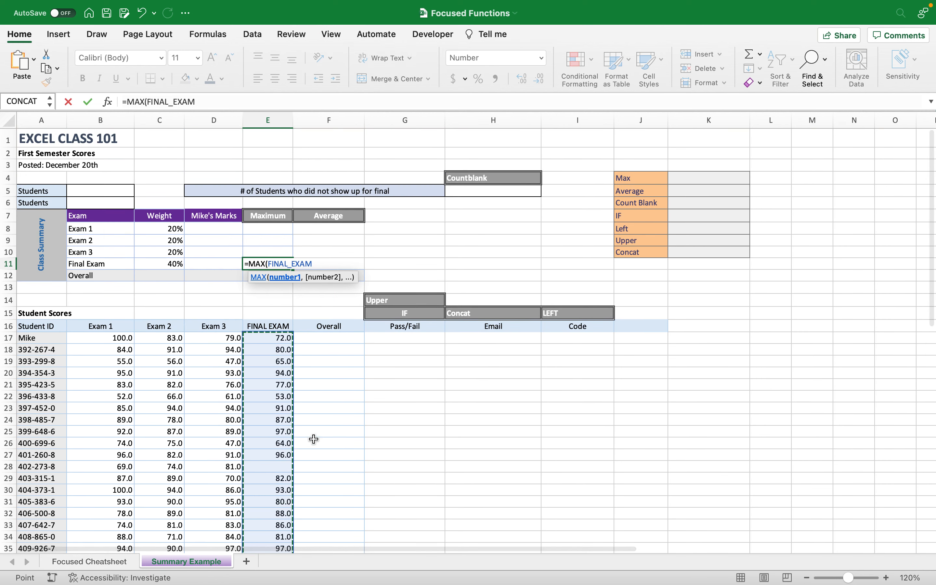
pyautogui.press('Return')
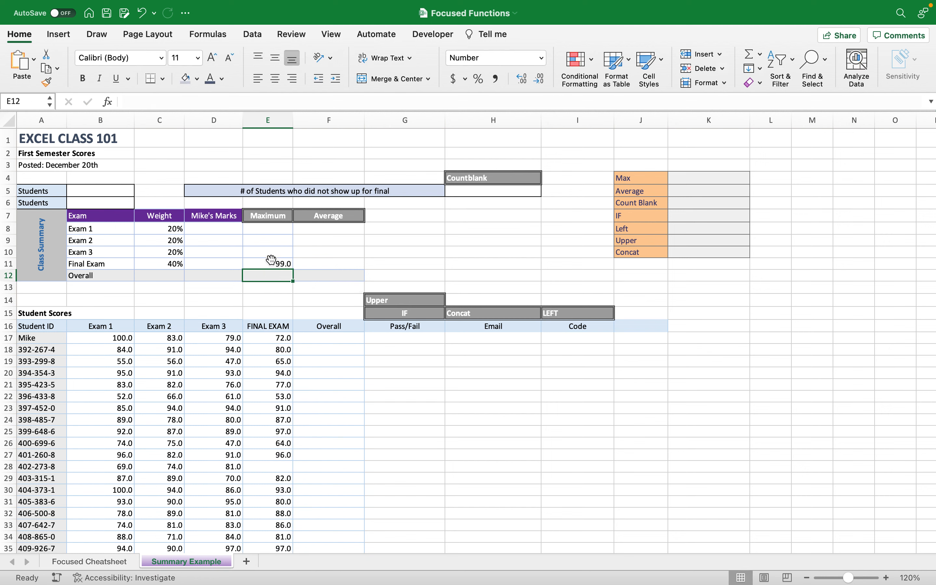
# Enter an AVERAGE formula in F11 over the FINAL_EXAM scores to get the final exam's class average.
pyautogui.click(311, 266)
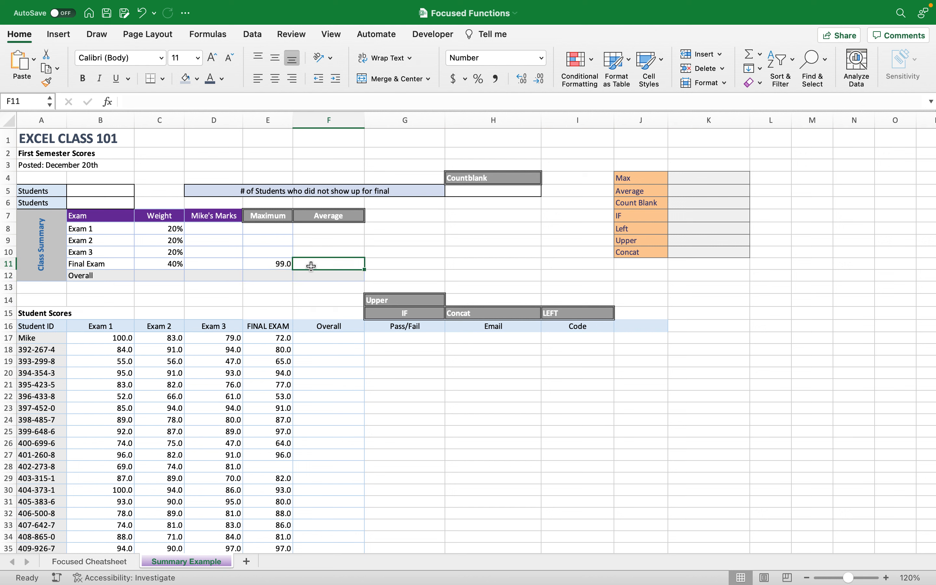
pyautogui.write('=')
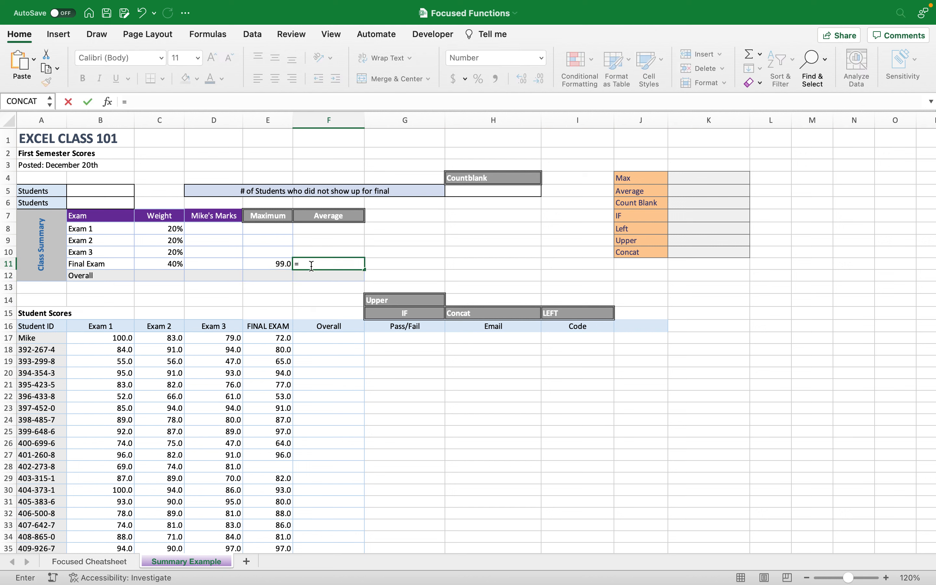
pyautogui.write('ave')
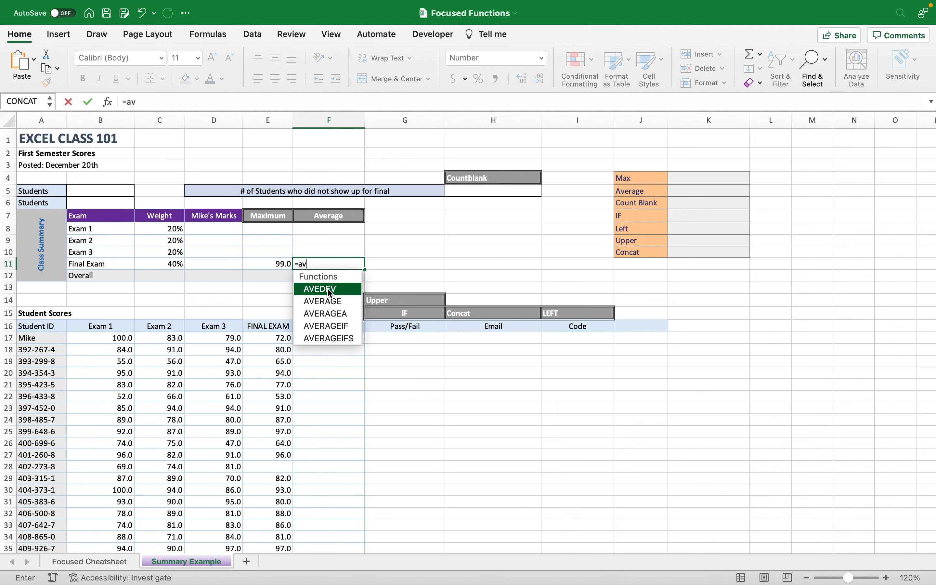
pyautogui.doubleClick(328, 302)
pyautogui.click(291, 338)
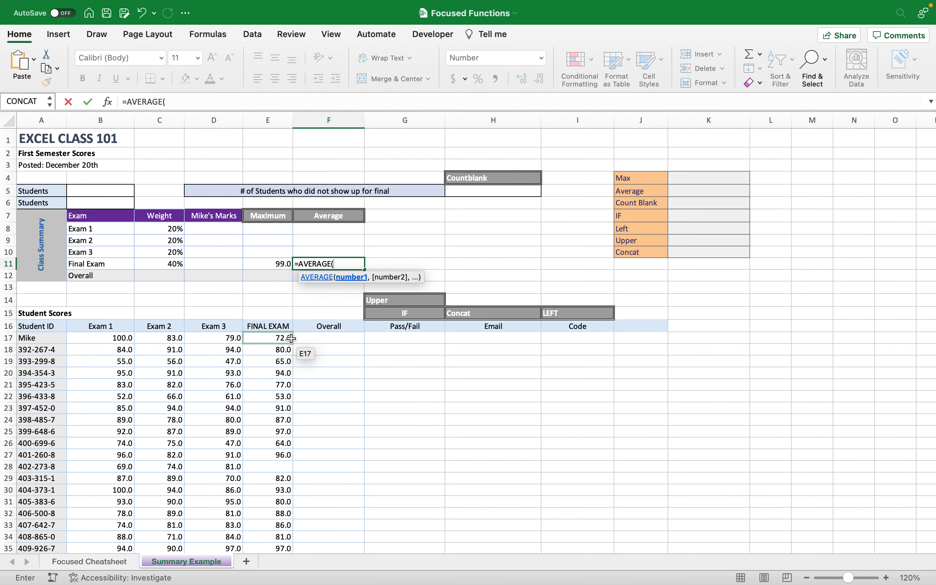
pyautogui.scroll(-5, 291, 338)
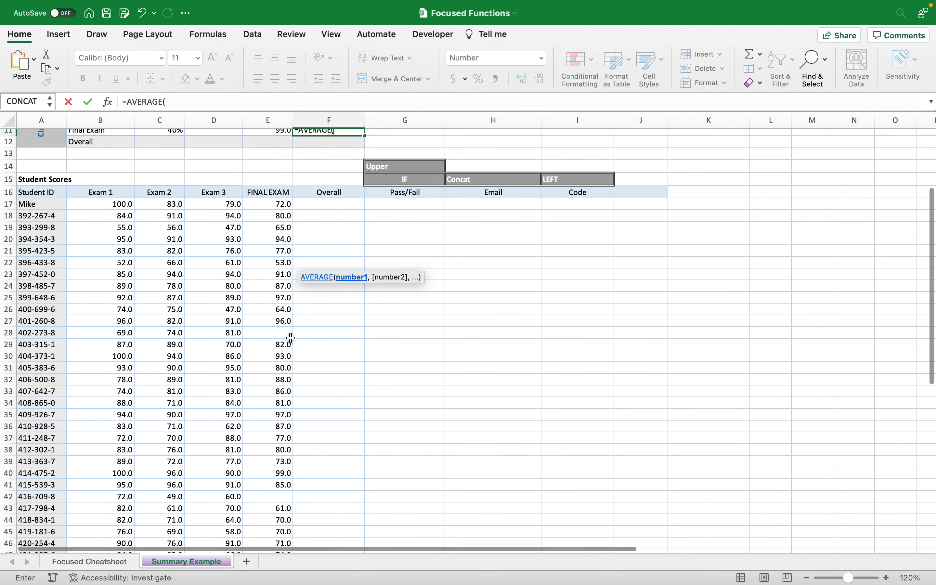
pyautogui.moveTo(284, 207); pyautogui.dragTo(272, 503)
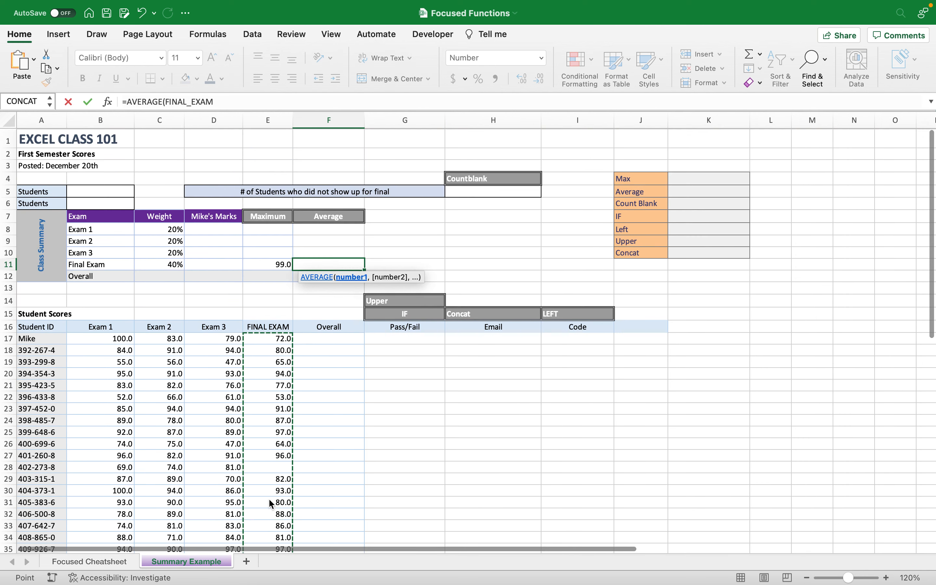
pyautogui.press('Return')
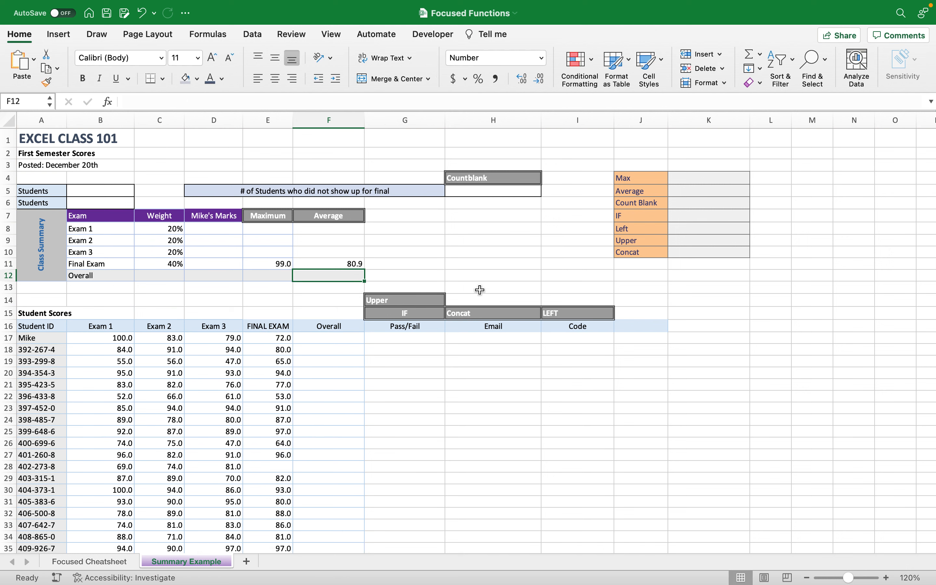
# Enter a COUNTBLANK formula in H5 over the FINAL_EXAM scores to count students who missed the final.
pyautogui.click(512, 196)
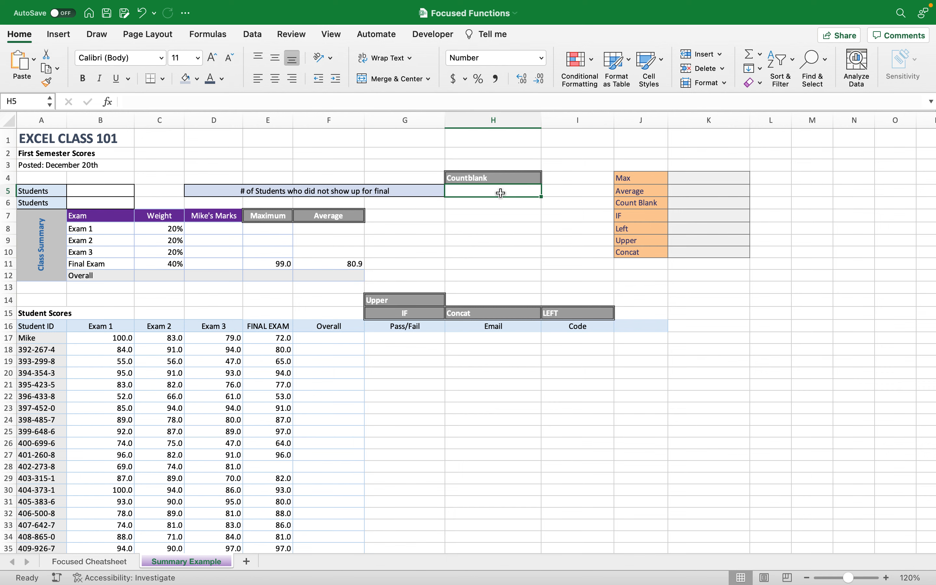
pyautogui.scroll(-5, 498, 253)
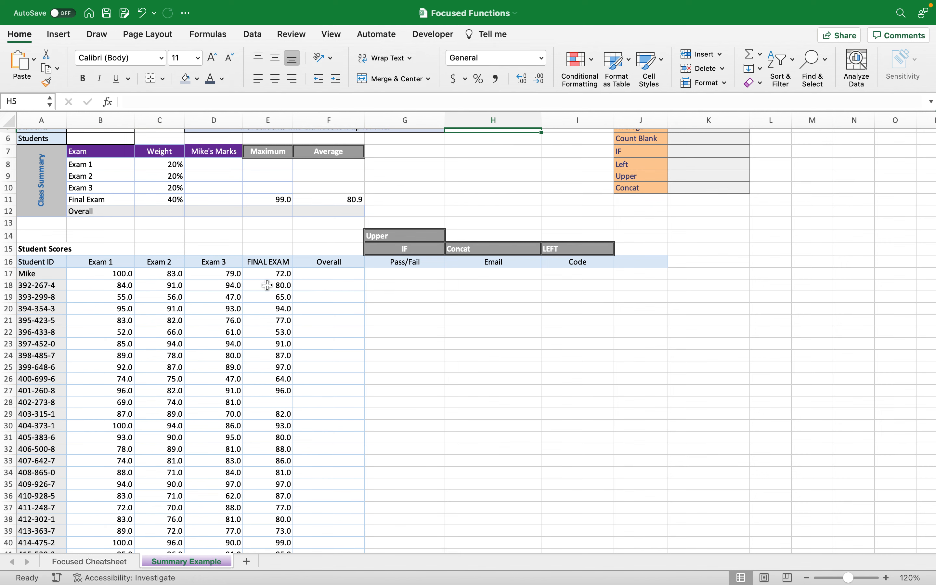
pyautogui.scroll(5, 358, 272)
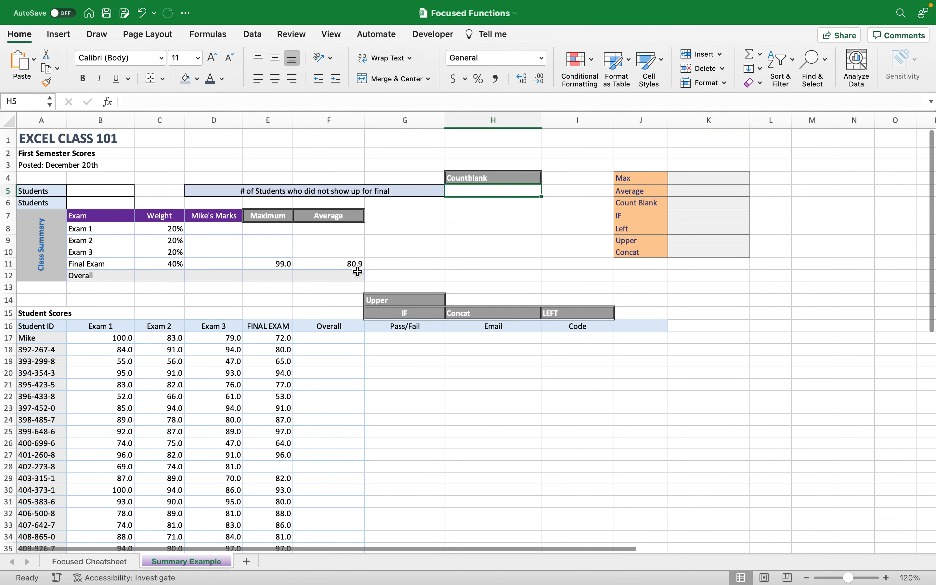
pyautogui.write('=coun')
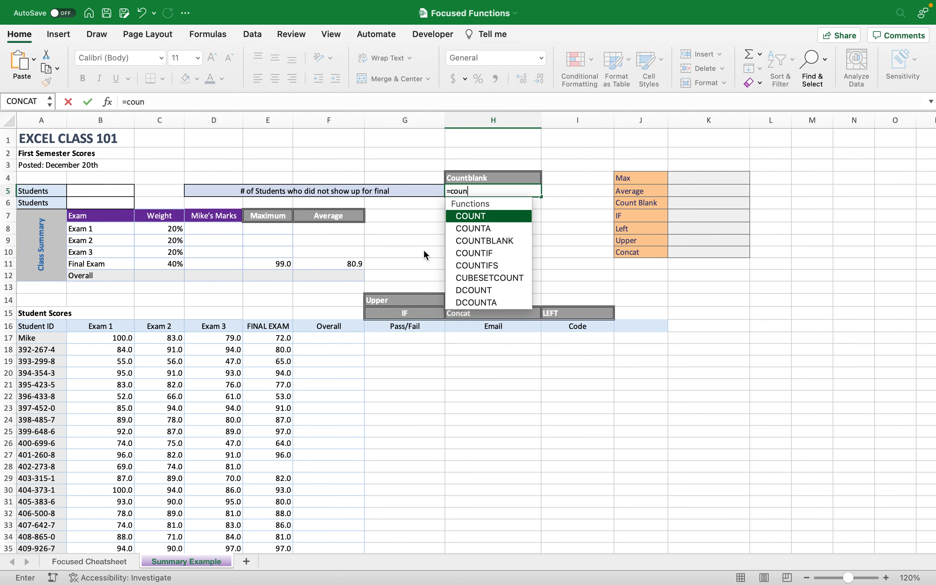
pyautogui.doubleClick(519, 240)
pyautogui.scroll(-5, 502, 271)
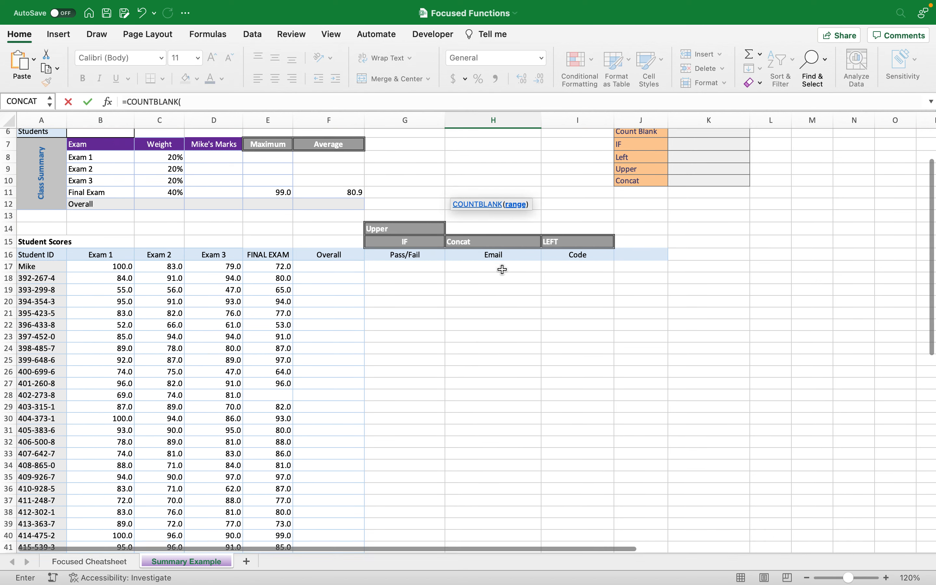
pyautogui.moveTo(282, 211); pyautogui.dragTo(269, 510)
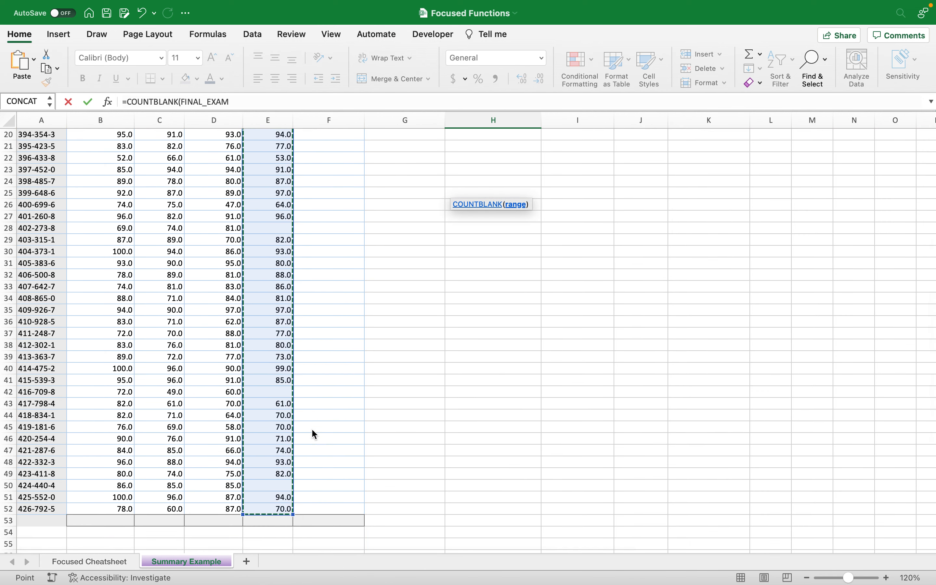
pyautogui.press('Escape')
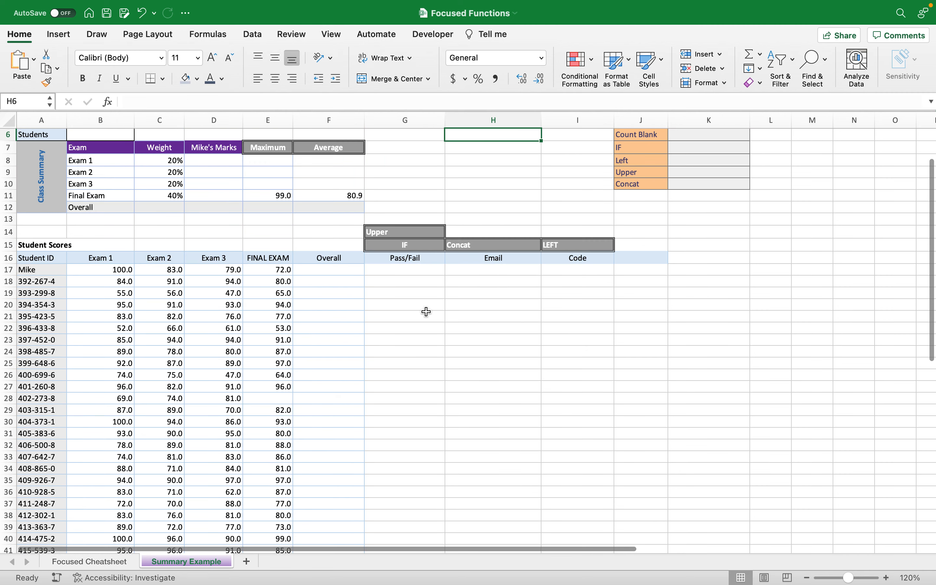
pyautogui.scroll(5, 426, 312)
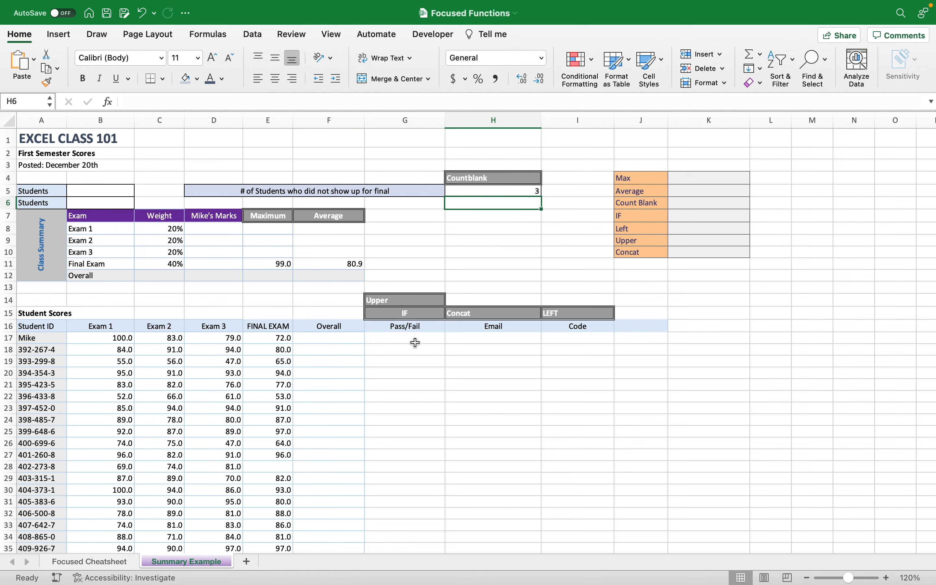
# Enter an IF formula in G17 that returns "pass" when E17>=70 and "fail" otherwise.
pyautogui.click(402, 341)
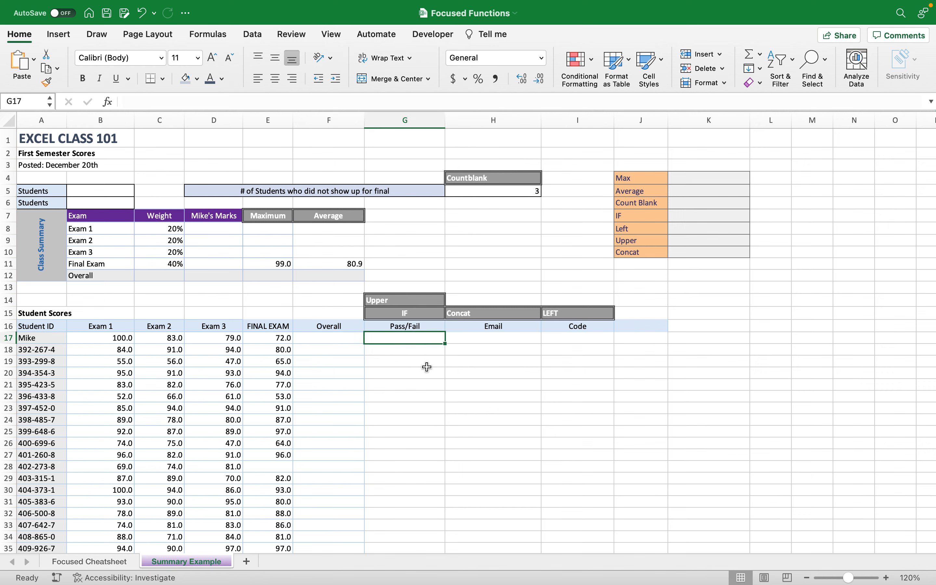
pyautogui.scroll(-3, 427, 367)
pyautogui.hscroll(1, 427, 367)
pyautogui.hscroll(-1, 427, 367)
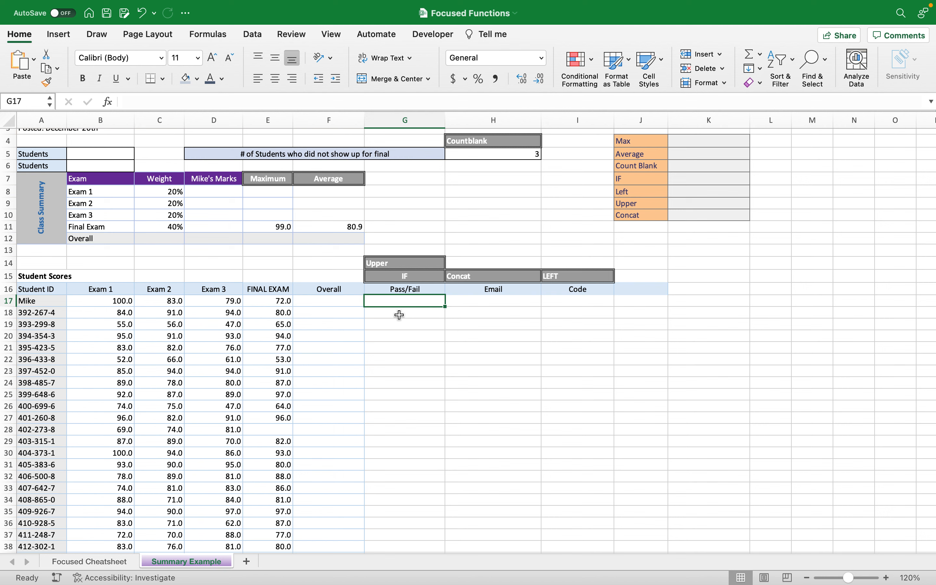
pyautogui.write('=')
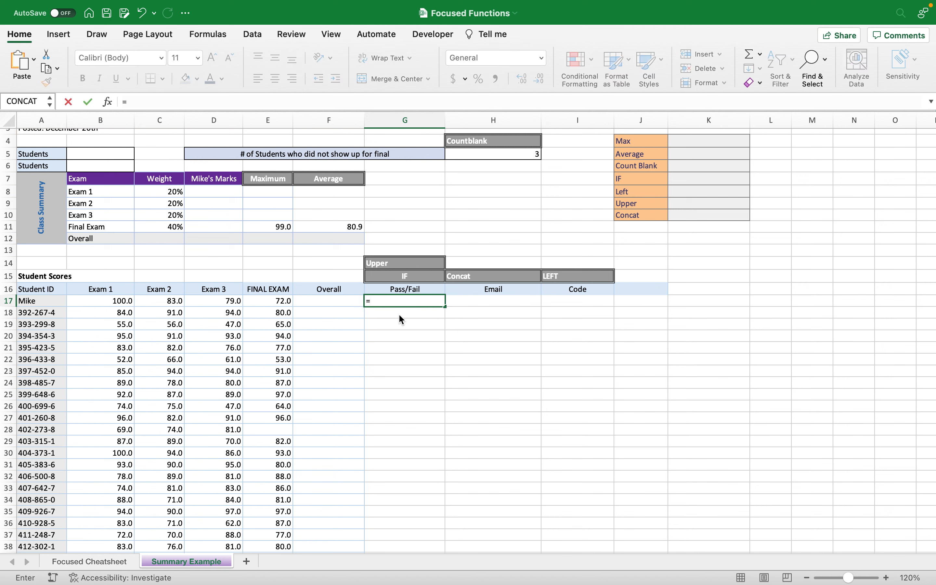
pyautogui.write('if')
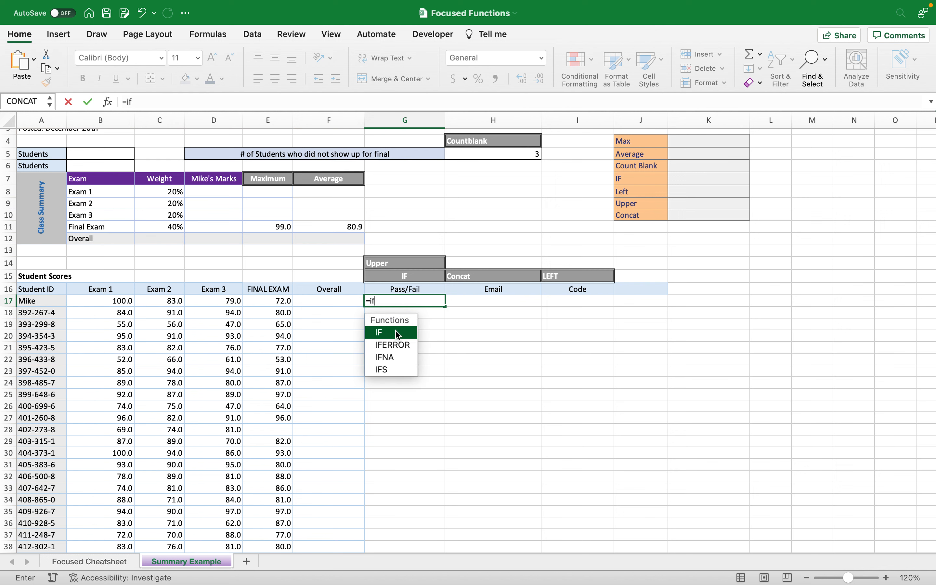
pyautogui.doubleClick(399, 335)
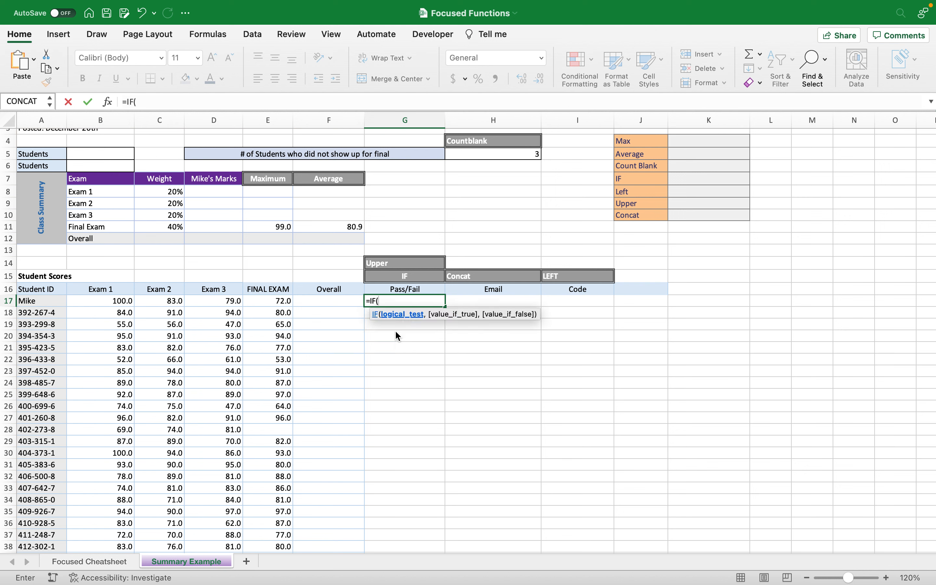
pyautogui.click(286, 301)
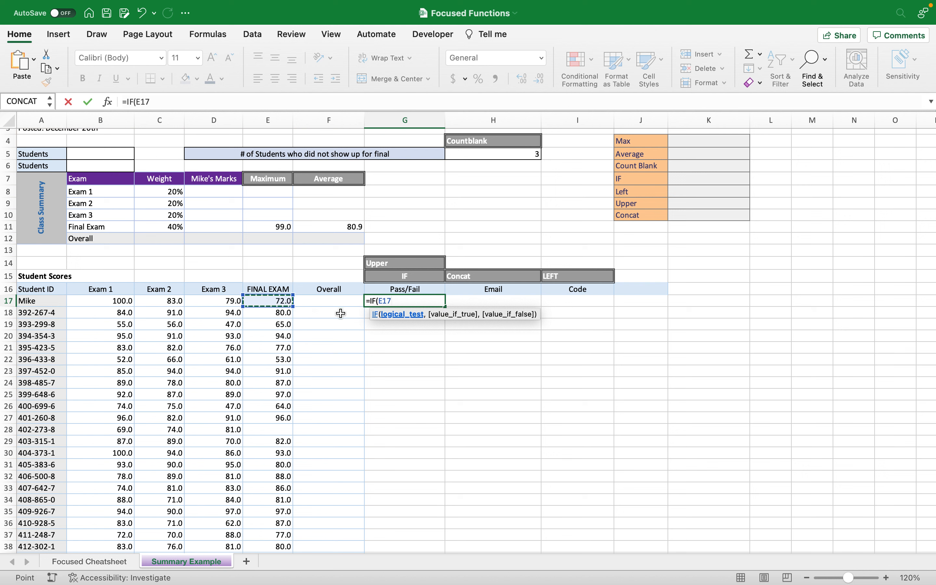
pyautogui.write('>')
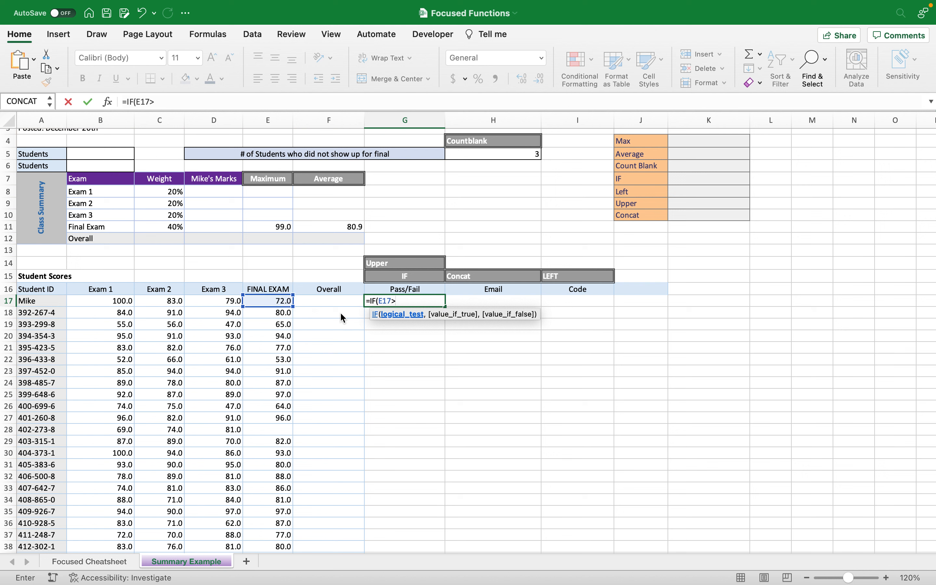
pyautogui.write('=70,')
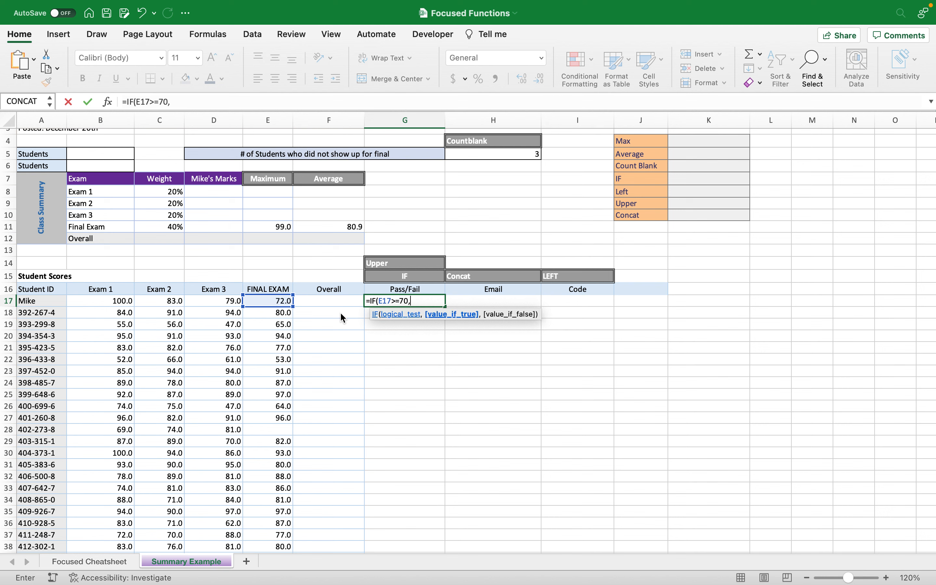
pyautogui.write('"pass",')
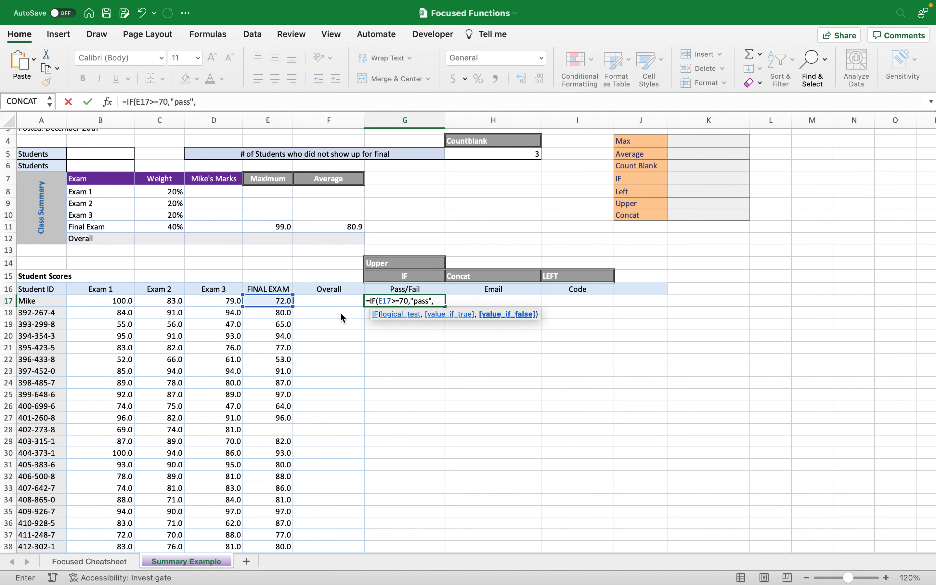
pyautogui.write('"fail"')
pyautogui.press('Return')
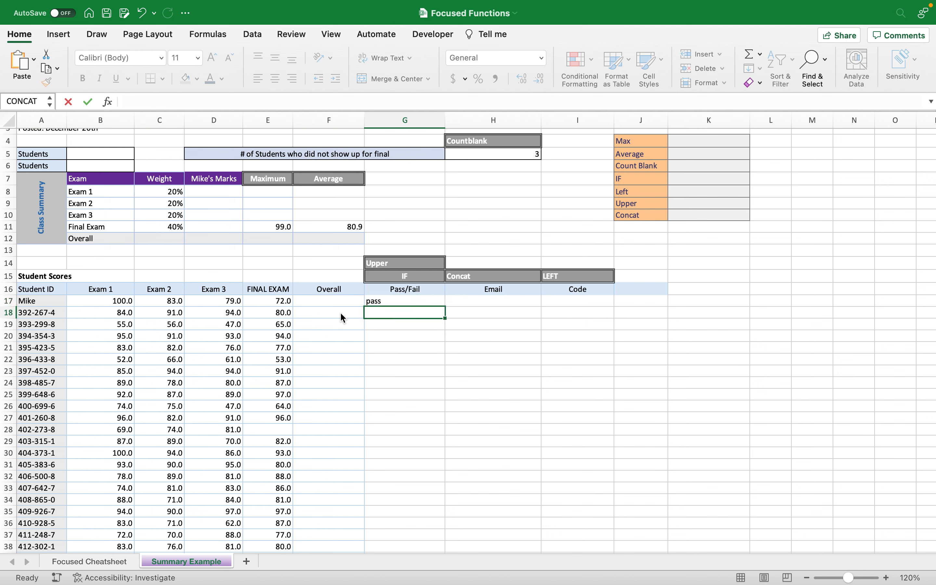
# Fill the IF formula from G17 down the Pass/Fail column to row 52.
pyautogui.click(405, 302)
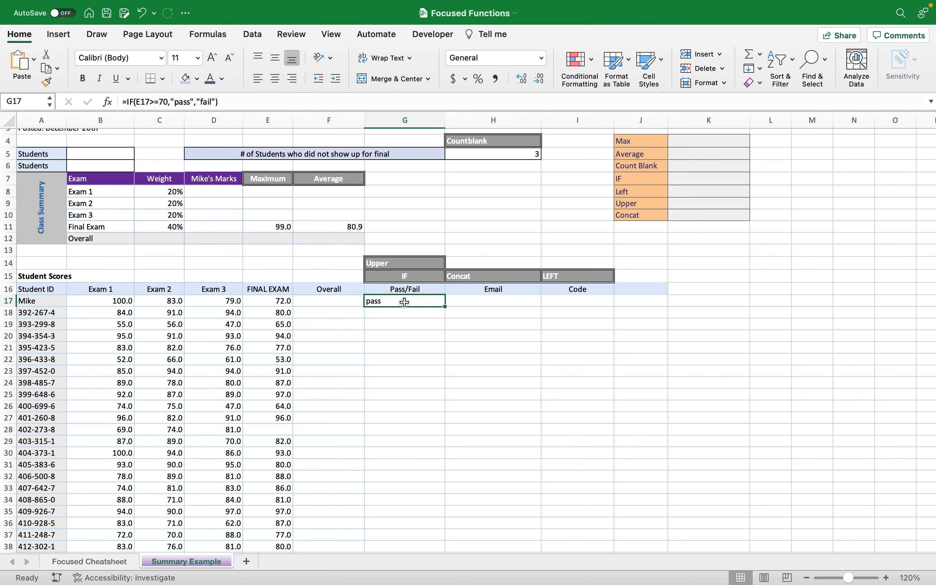
pyautogui.scroll(-3, 404, 302)
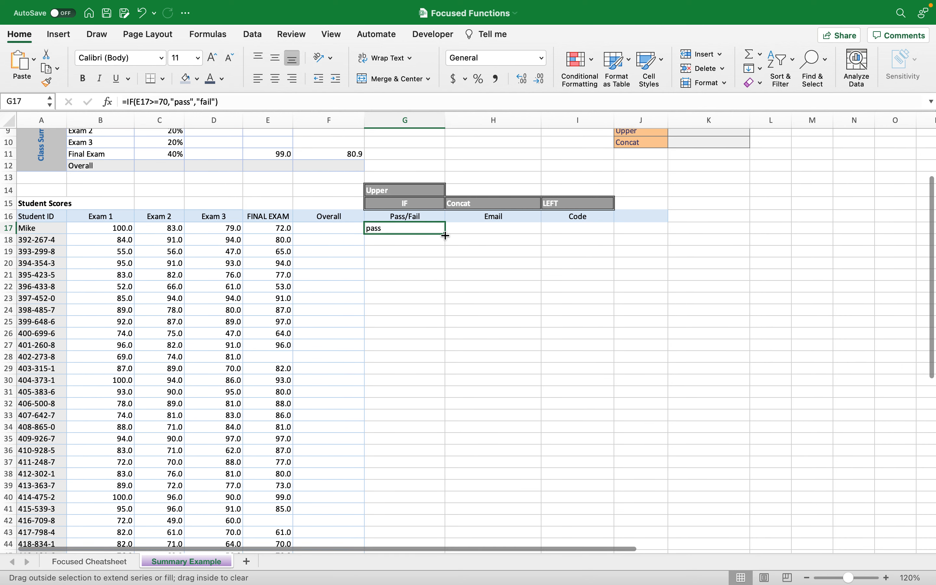
pyautogui.moveTo(444, 235); pyautogui.dragTo(437, 524)
pyautogui.scroll(6, 468, 433)
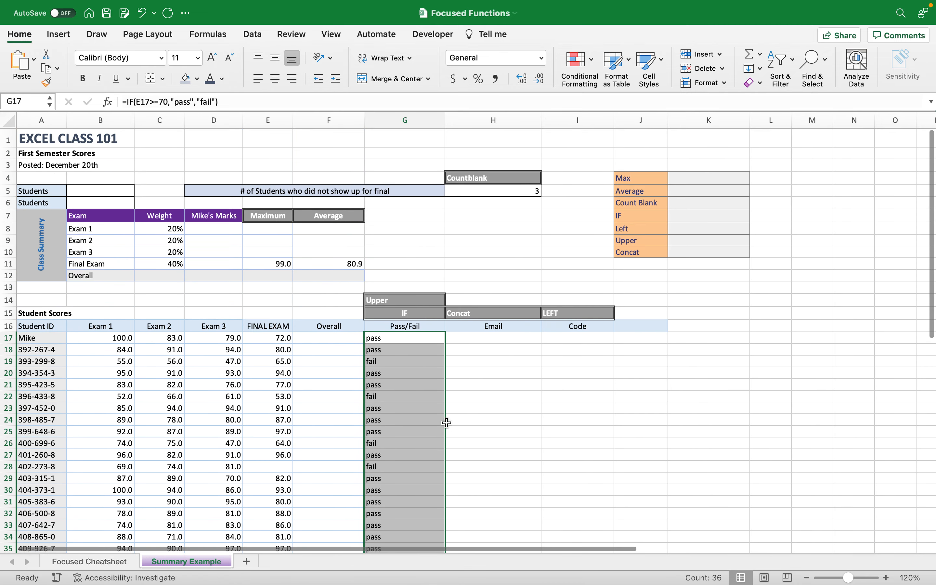
# Examine the Pass/Fail results down column G and compare them with the FINAL EXAM scores.
pyautogui.click(402, 397)
pyautogui.scroll(-4, 454, 410)
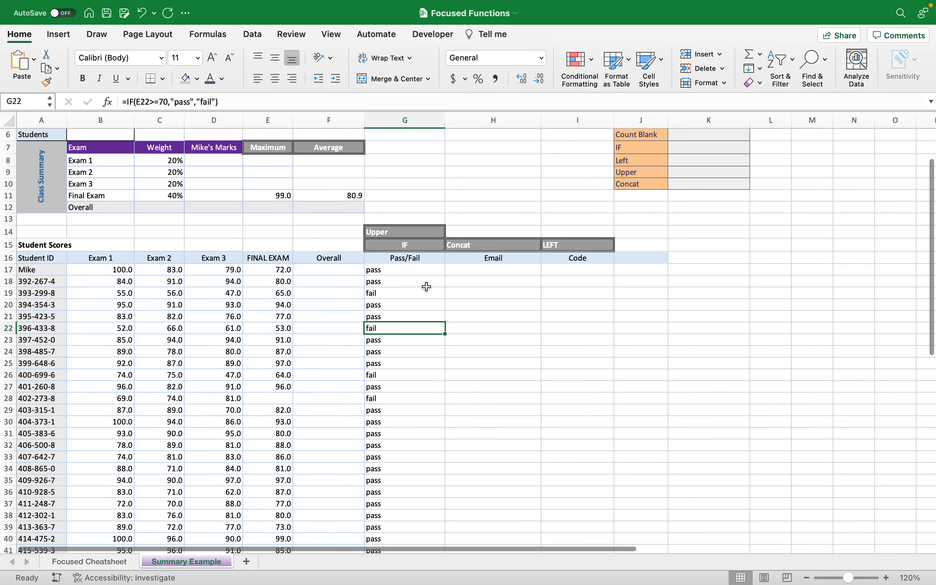
pyautogui.scroll(-10, 422, 391)
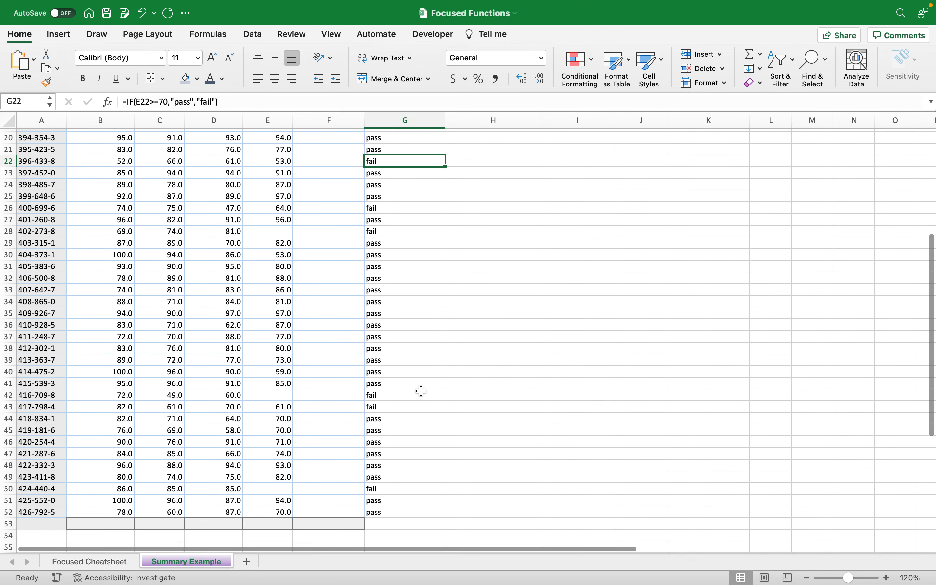
pyautogui.scroll(-3, 421, 391)
pyautogui.scroll(10, 422, 391)
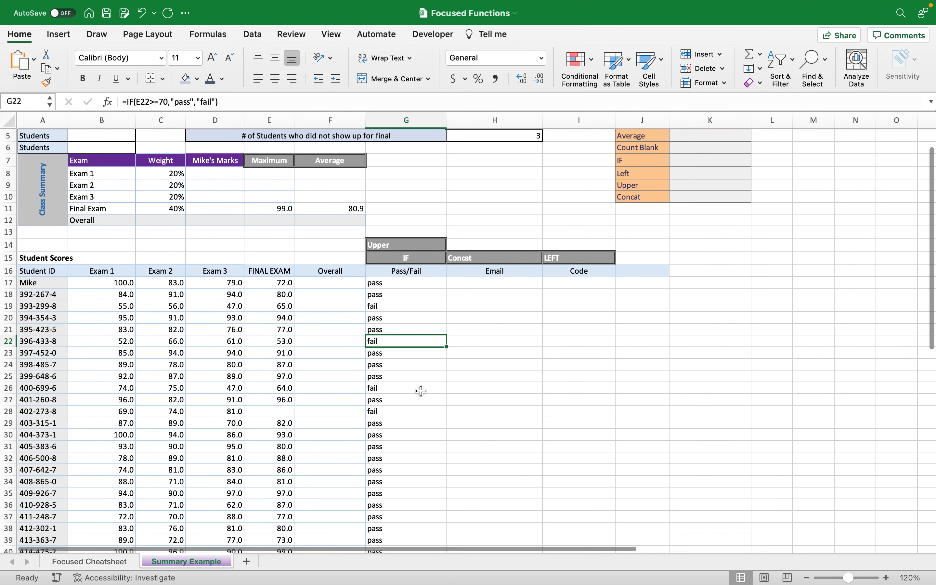
pyautogui.click(401, 286)
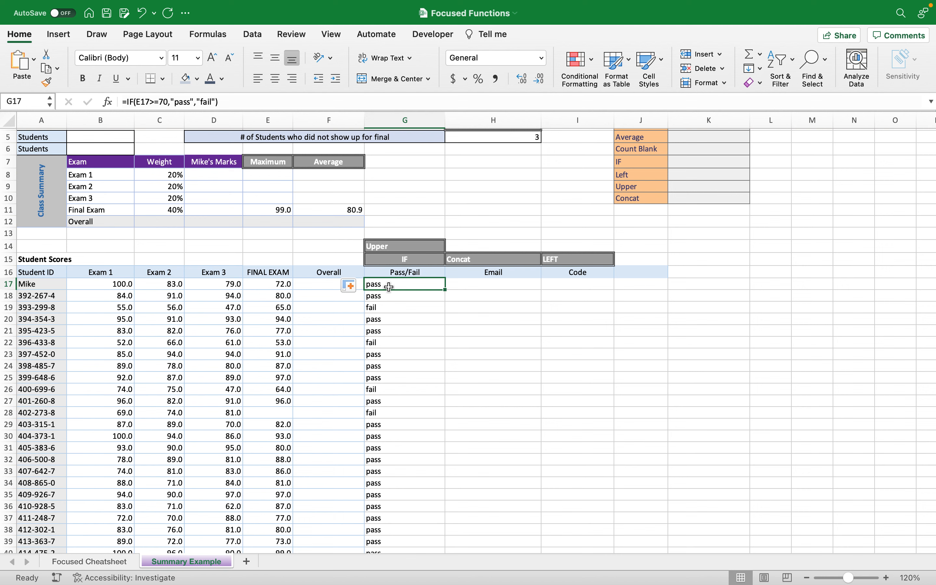
pyautogui.moveTo(389, 287); pyautogui.dragTo(386, 392)
pyautogui.click(399, 318)
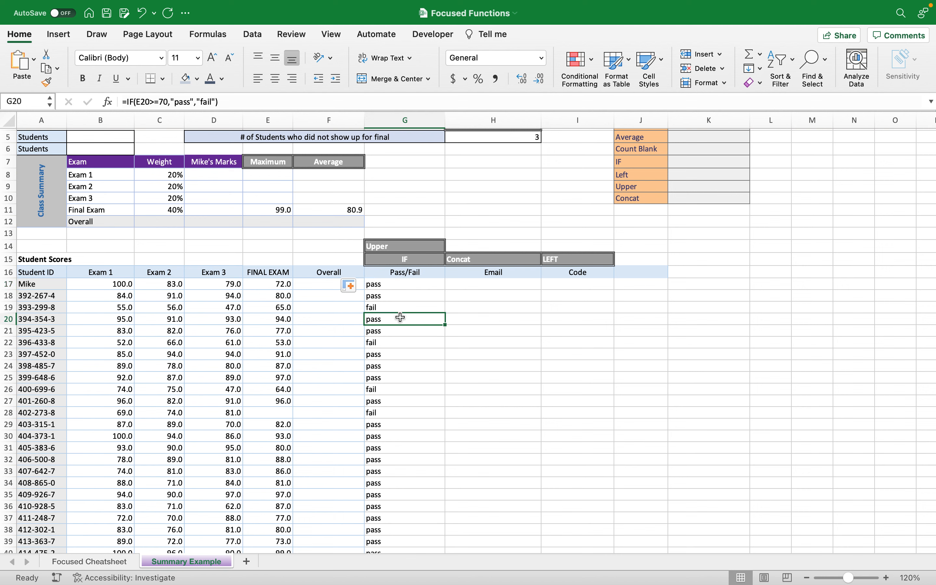
# Wrap the IF formula in G17 in the UPPER function: =UPPER(IF(E17>=70,"pass","fail")).
pyautogui.click(390, 285)
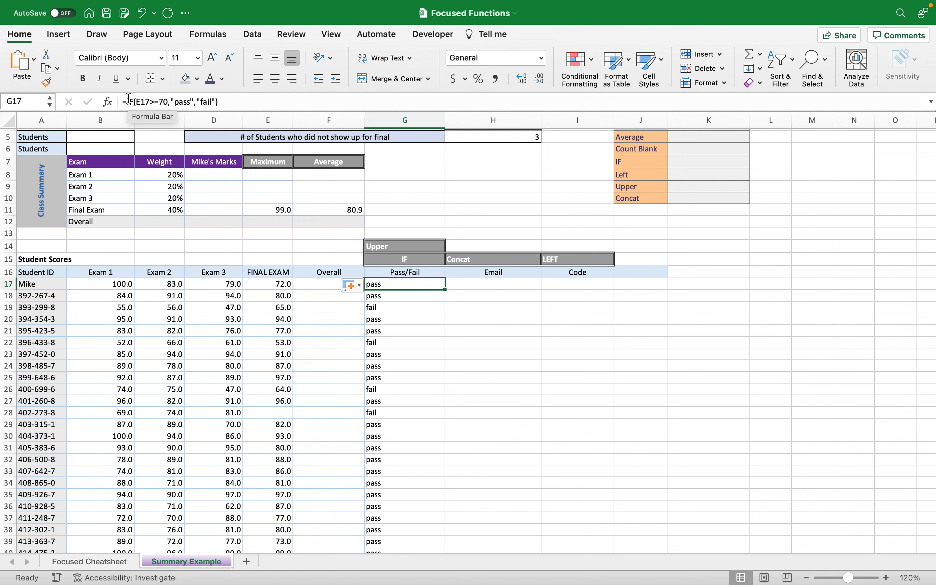
pyautogui.click(380, 295)
pyautogui.click(381, 285)
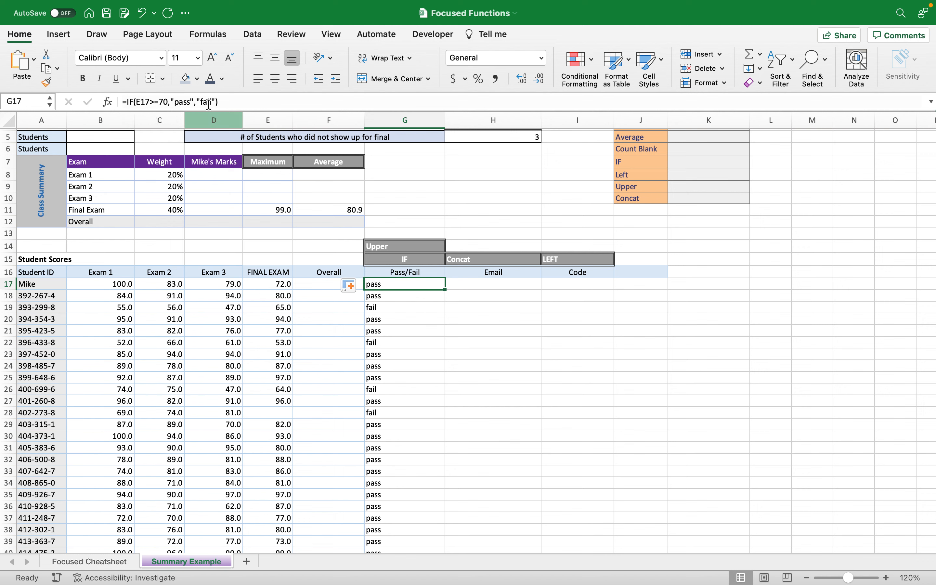
pyautogui.click(127, 101)
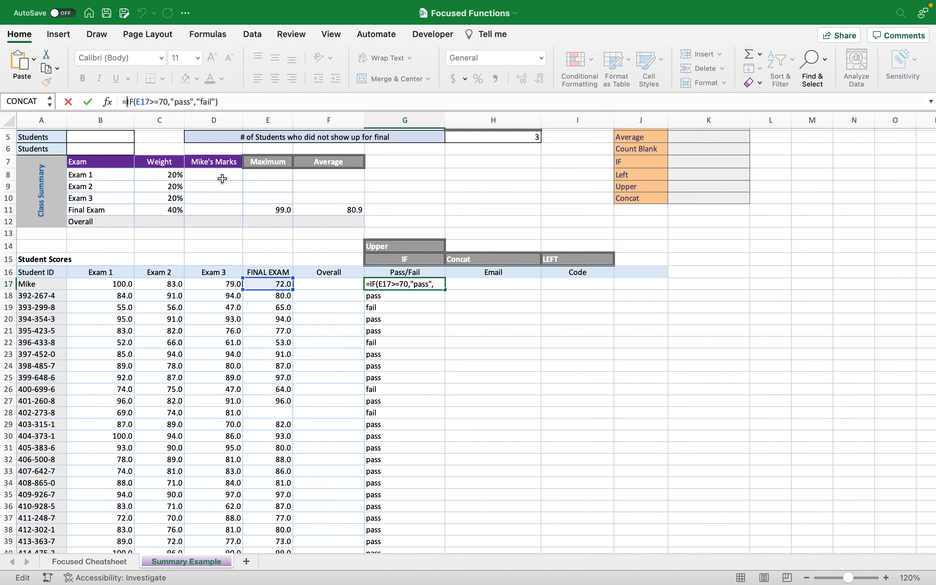
pyautogui.write('upp')
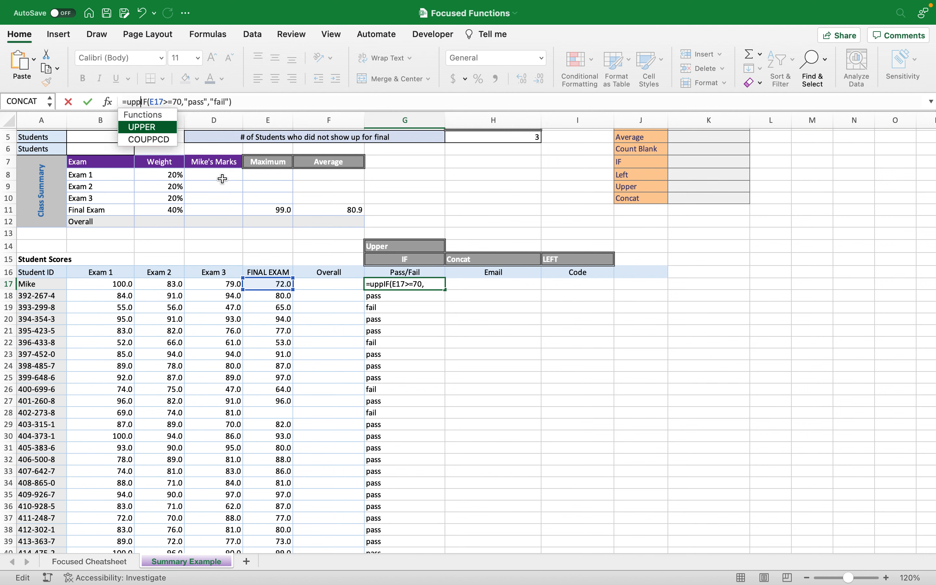
pyautogui.doubleClick(153, 124)
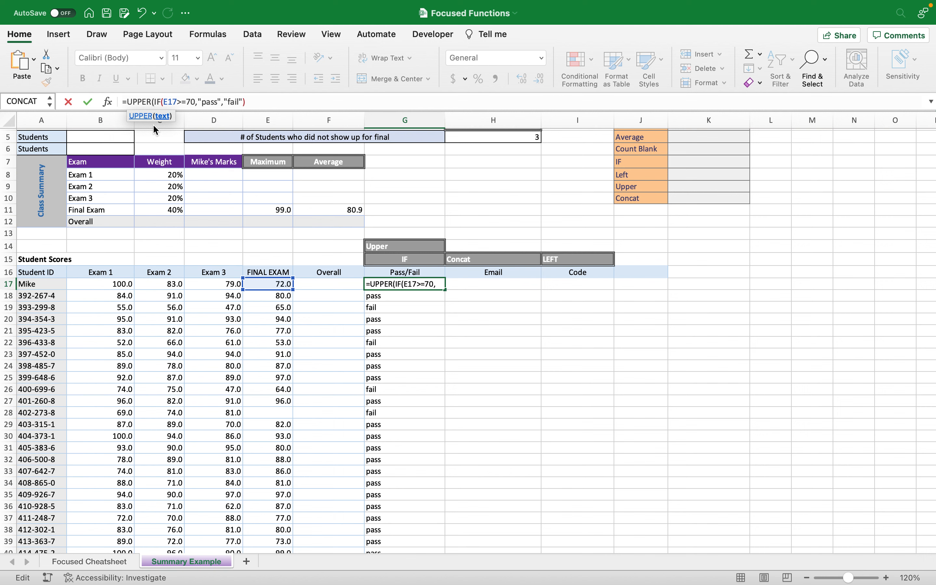
pyautogui.click(257, 104)
pyautogui.write(')')
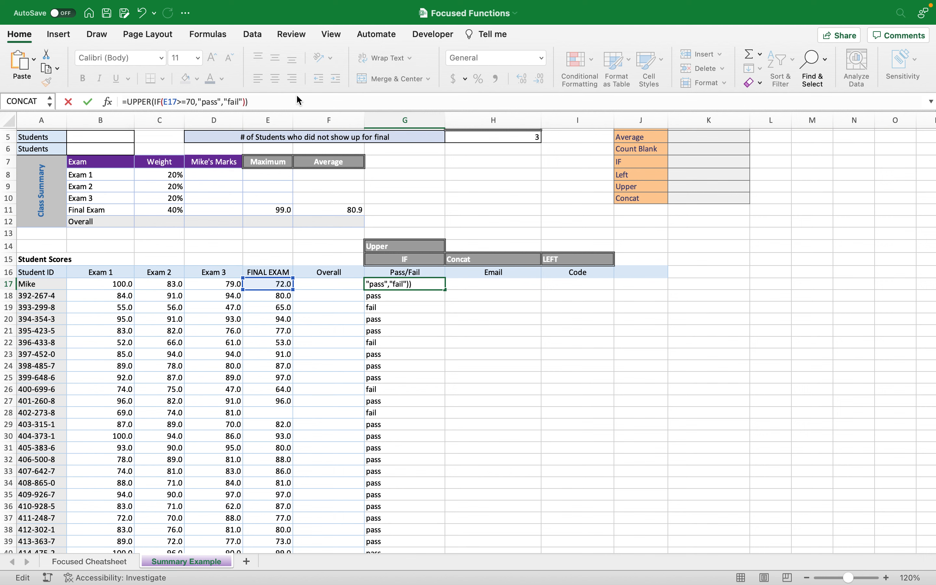
pyautogui.press('Return')
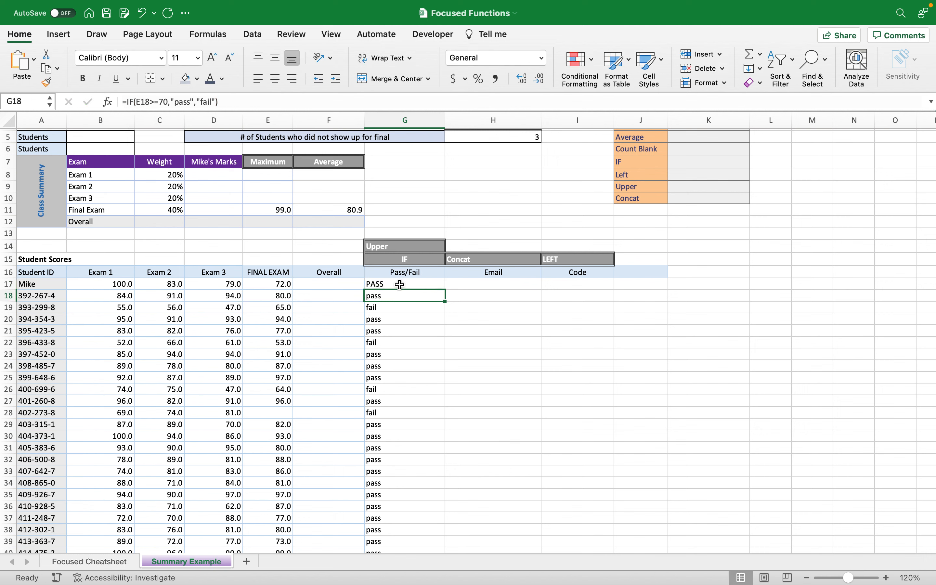
# Fill the UPPER formula from G17 down the Pass/Fail column to row 52.
pyautogui.click(399, 284)
pyautogui.scroll(-3, 399, 285)
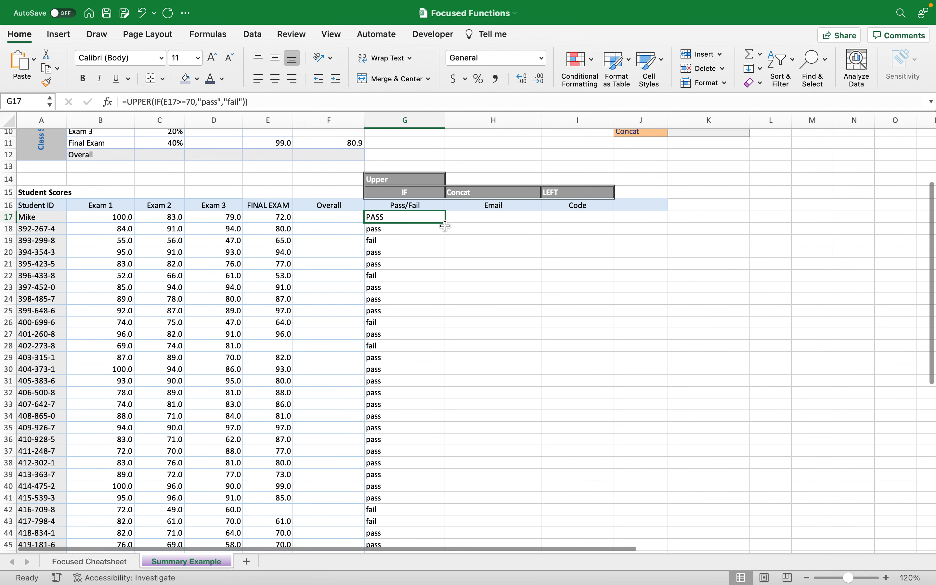
pyautogui.moveTo(445, 223); pyautogui.dragTo(443, 520)
pyautogui.scroll(5, 466, 427)
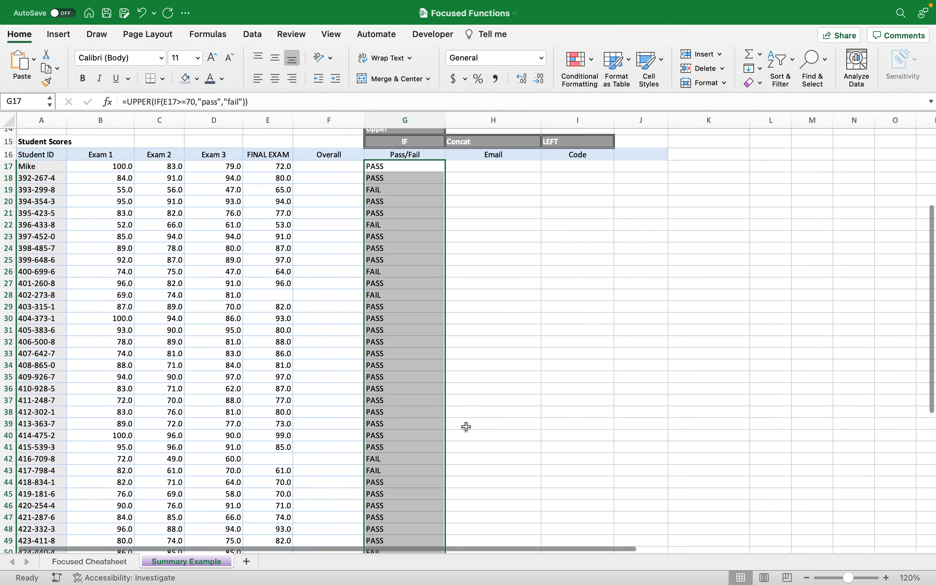
pyautogui.click(492, 347)
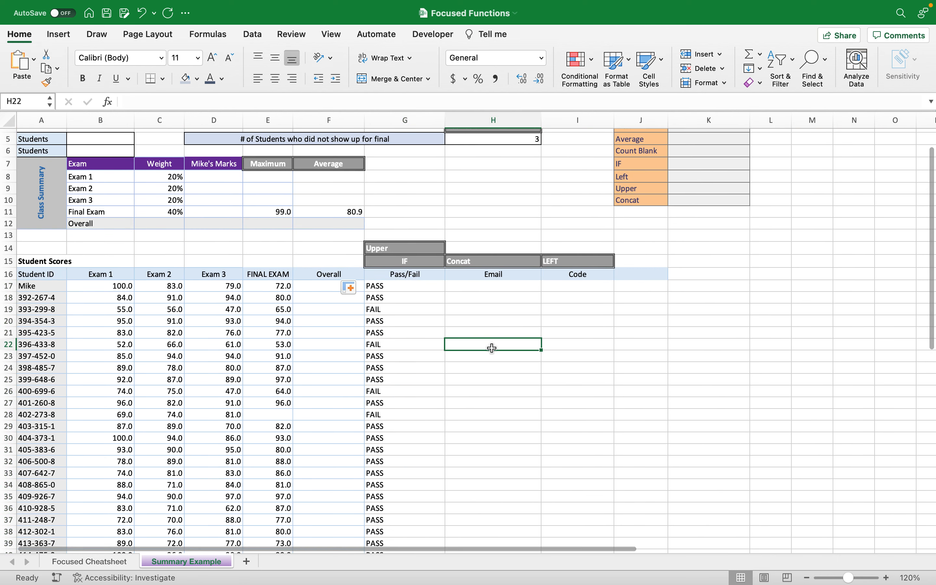
pyautogui.click(477, 289)
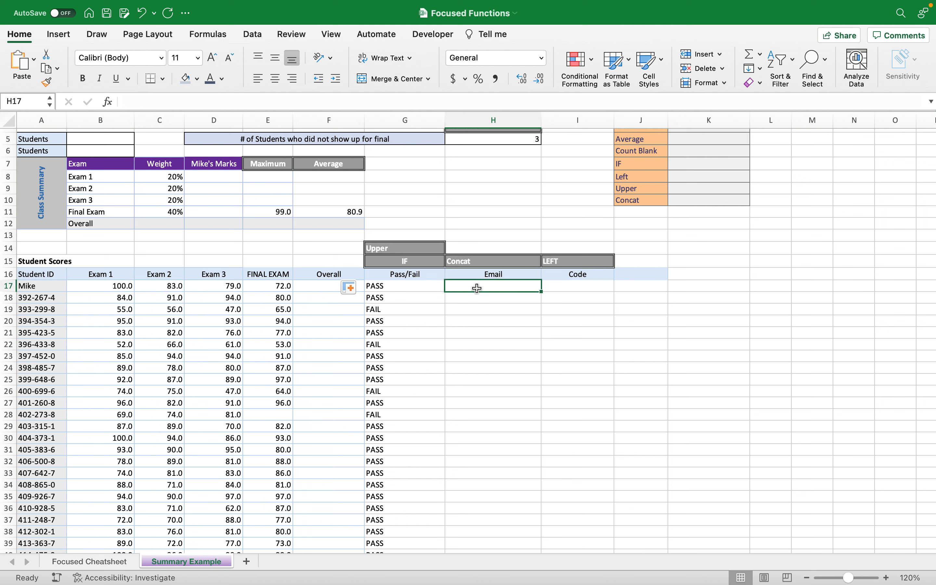
pyautogui.click(570, 287)
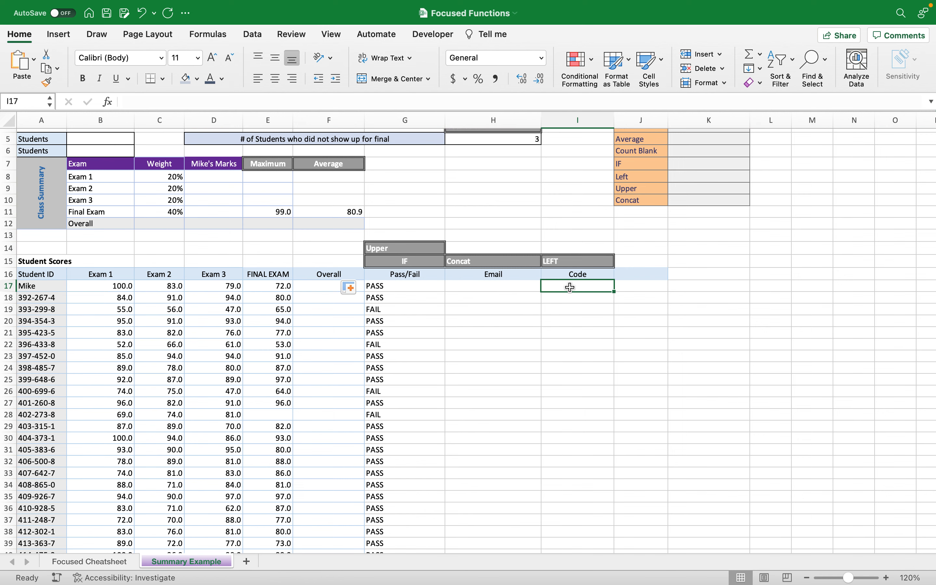
pyautogui.scroll(-3, 570, 287)
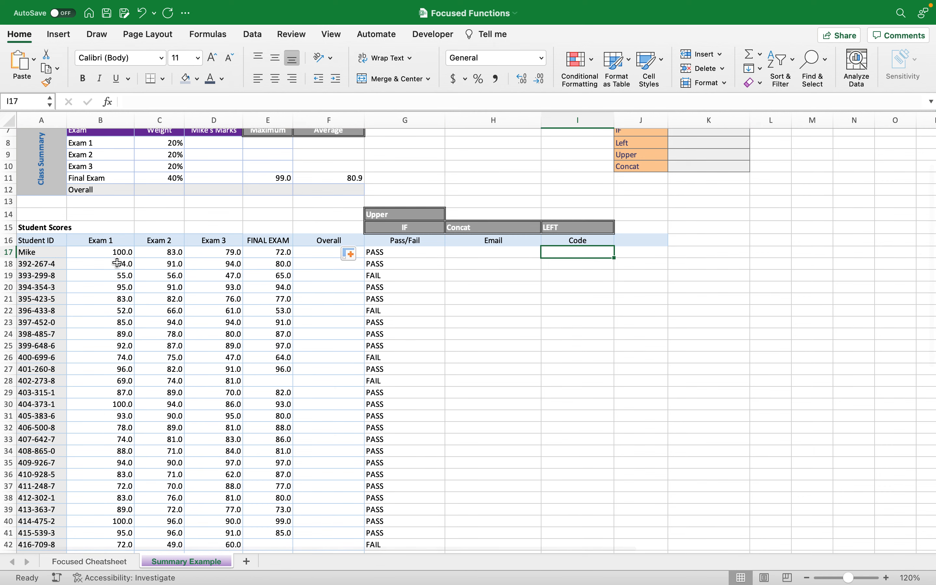
pyautogui.click(103, 272)
pyautogui.click(57, 251)
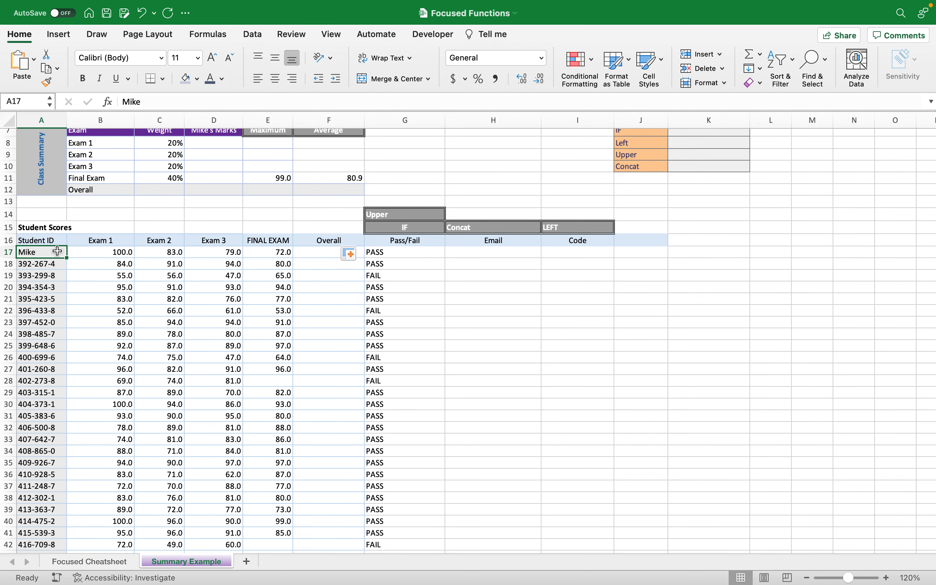
pyautogui.click(598, 254)
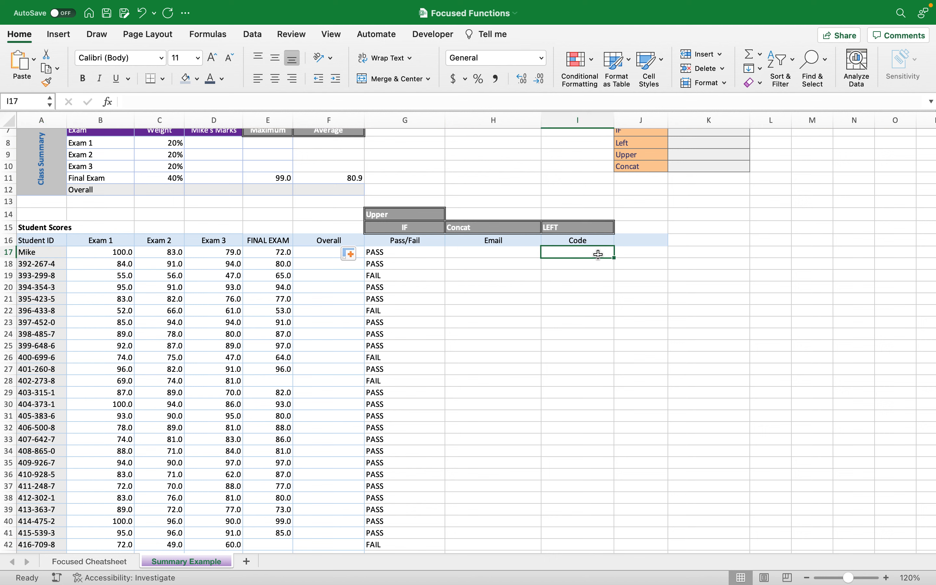
# Enter a LEFT formula in I18 that extracts the first 3 characters of the student ID in A18.
pyautogui.click(566, 264)
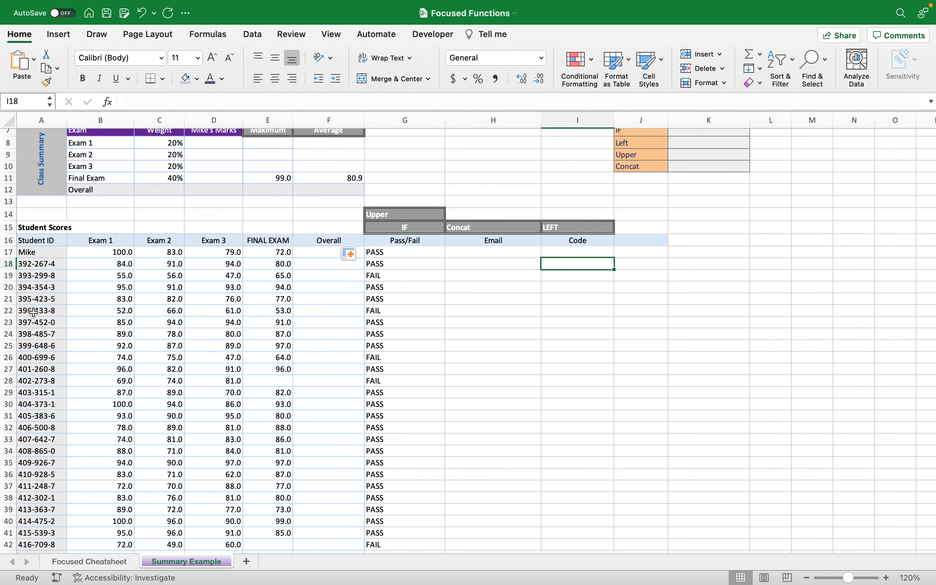
pyautogui.write('=')
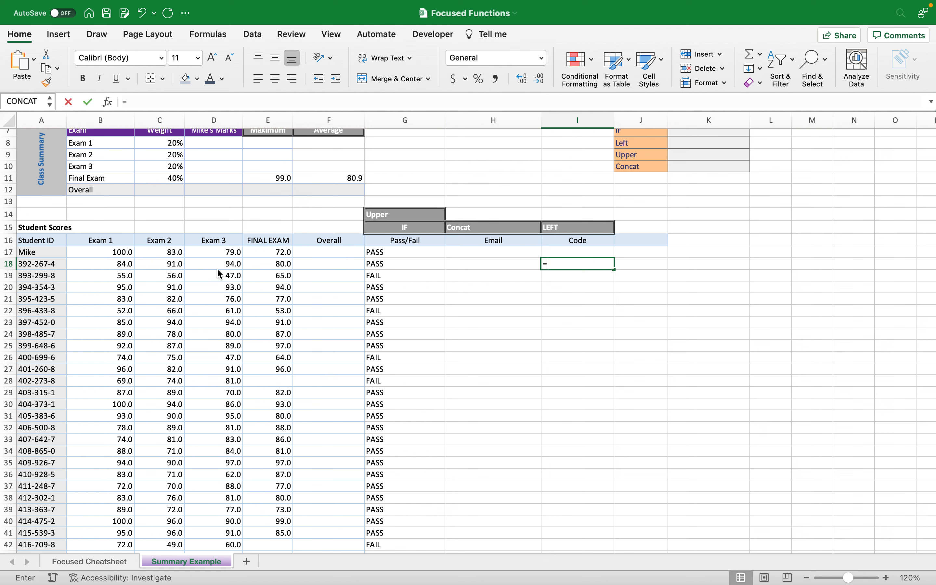
pyautogui.write('left')
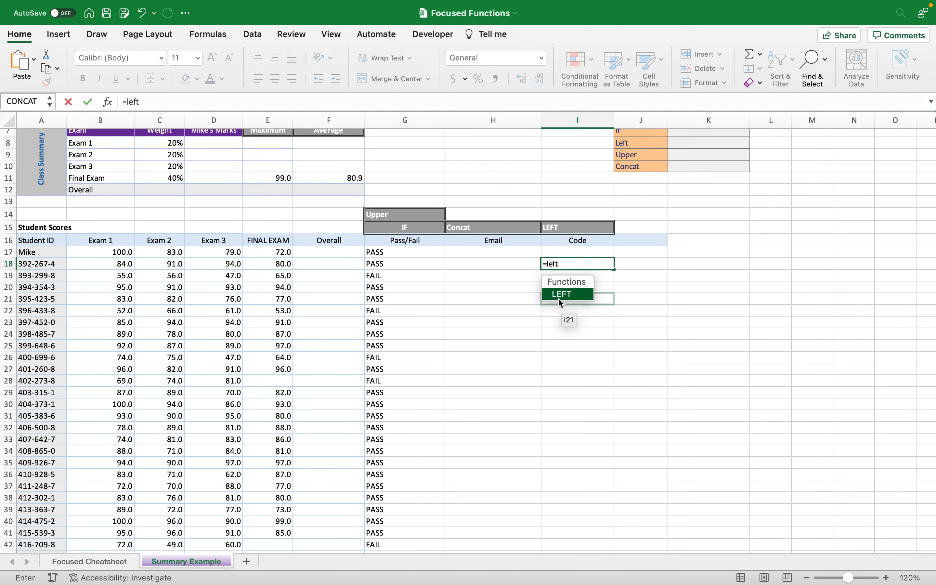
pyautogui.press('Tab')
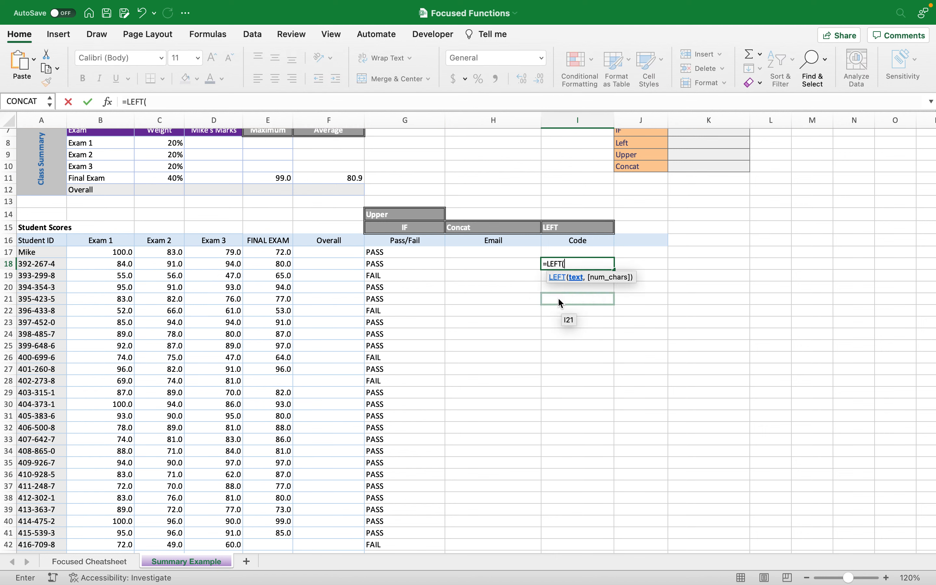
pyautogui.click(55, 262)
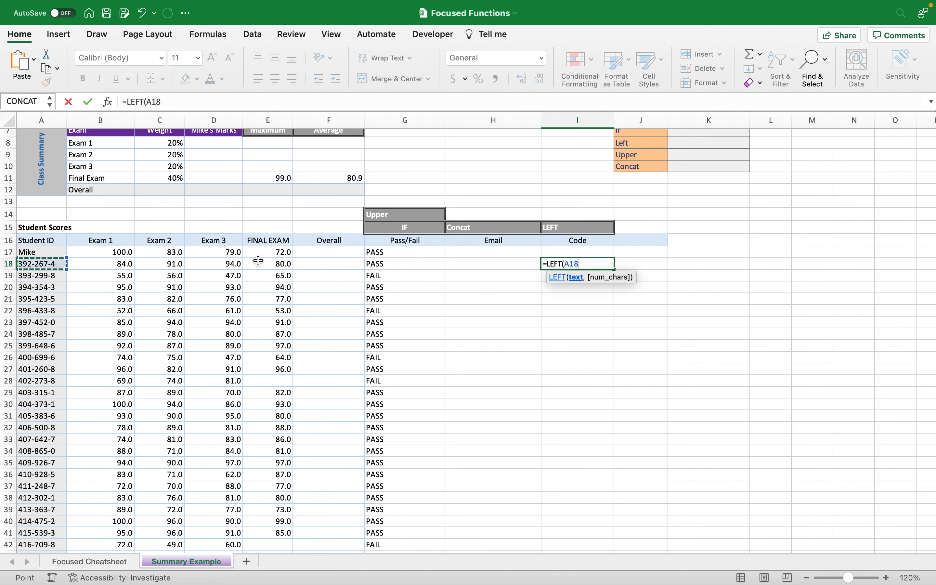
pyautogui.write(',')
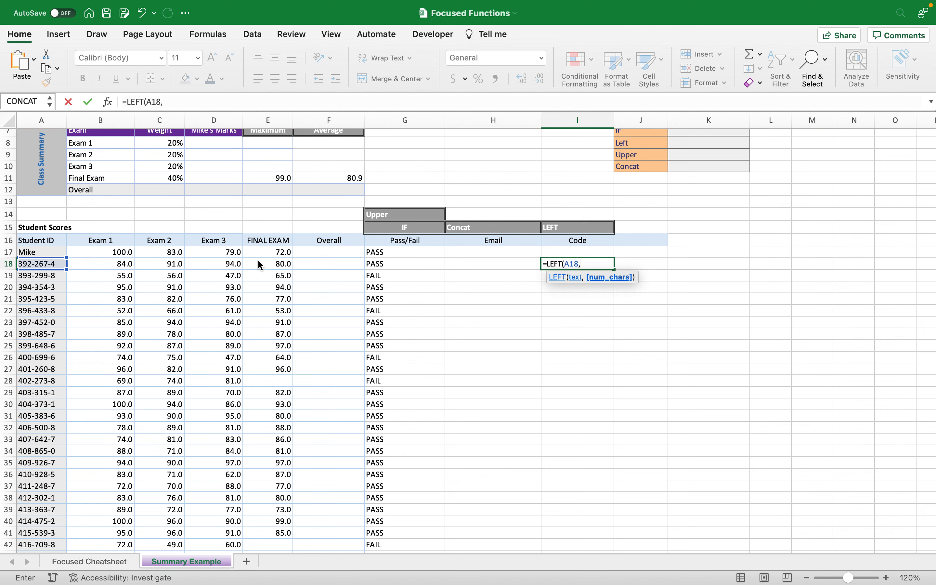
pyautogui.write('3')
pyautogui.press('Return')
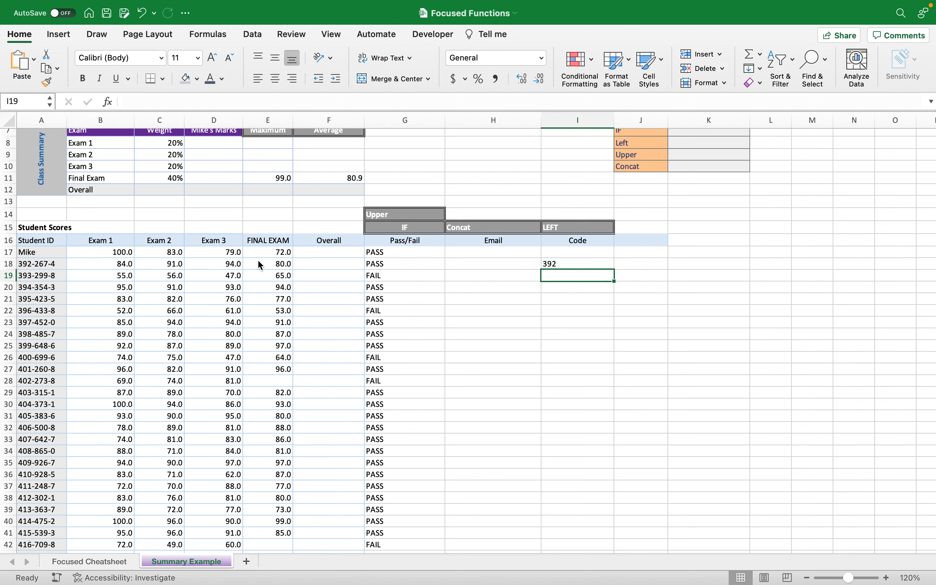
# Fill the LEFT formula from I18 down the Code column to row 52.
pyautogui.click(568, 264)
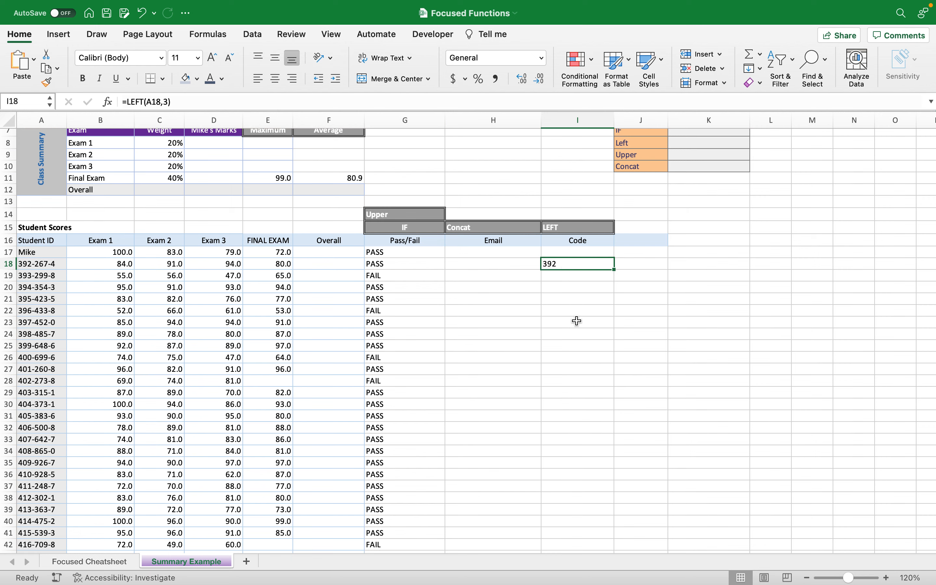
pyautogui.scroll(-3, 575, 321)
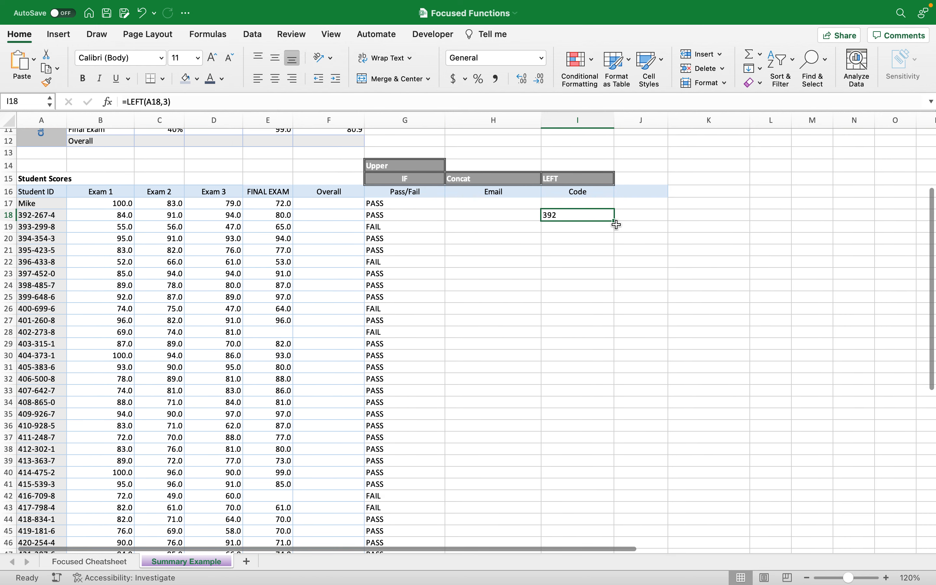
pyautogui.moveTo(615, 220); pyautogui.dragTo(595, 519)
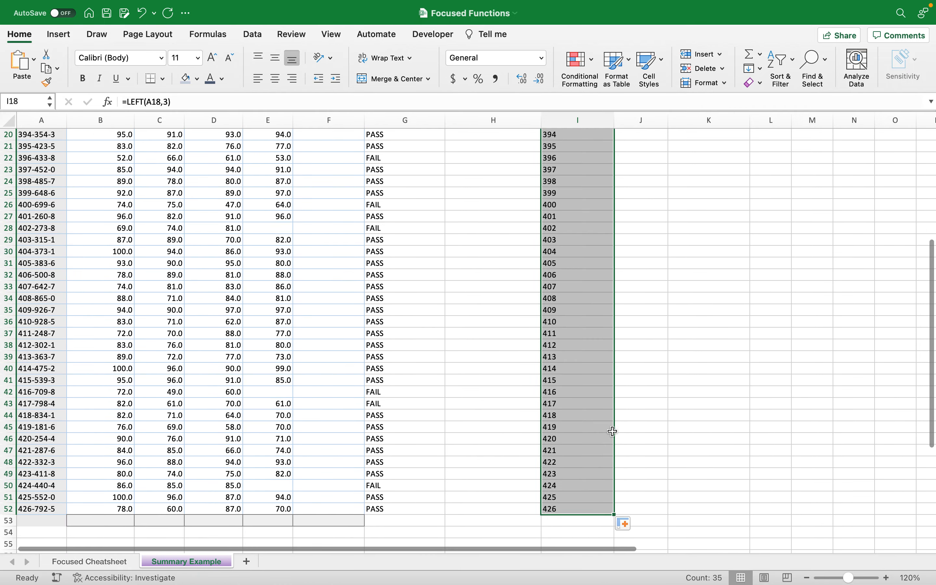
pyautogui.scroll(5, 611, 428)
pyautogui.click(516, 353)
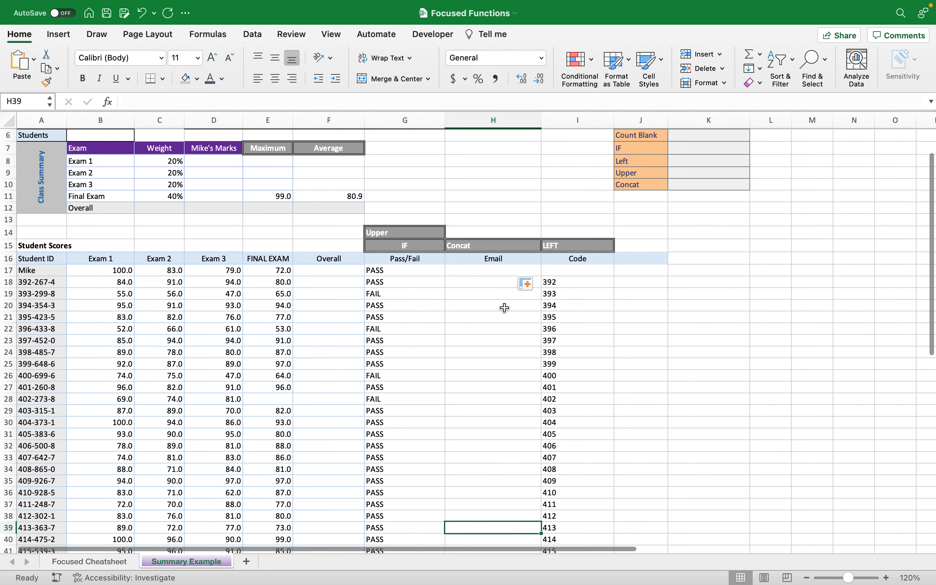
pyautogui.click(480, 282)
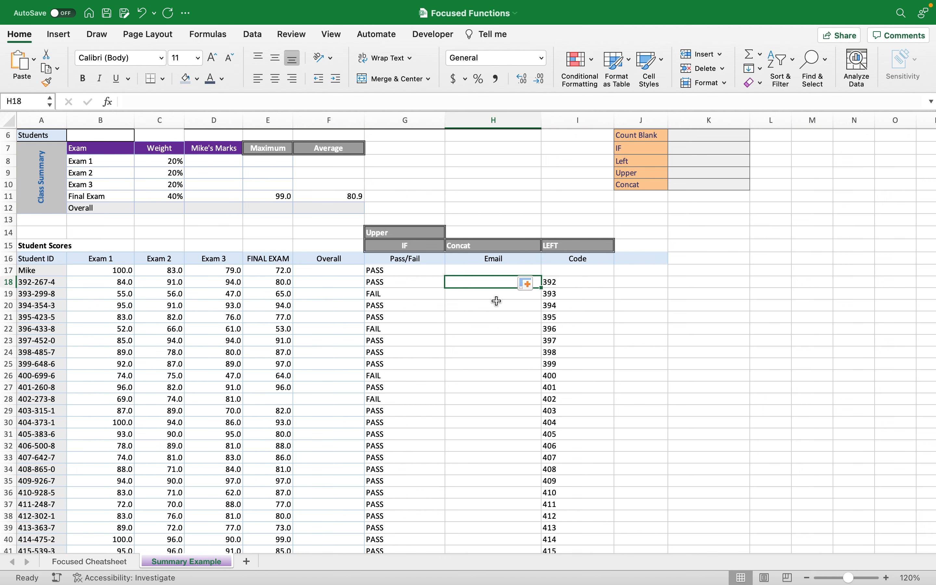
pyautogui.write('=')
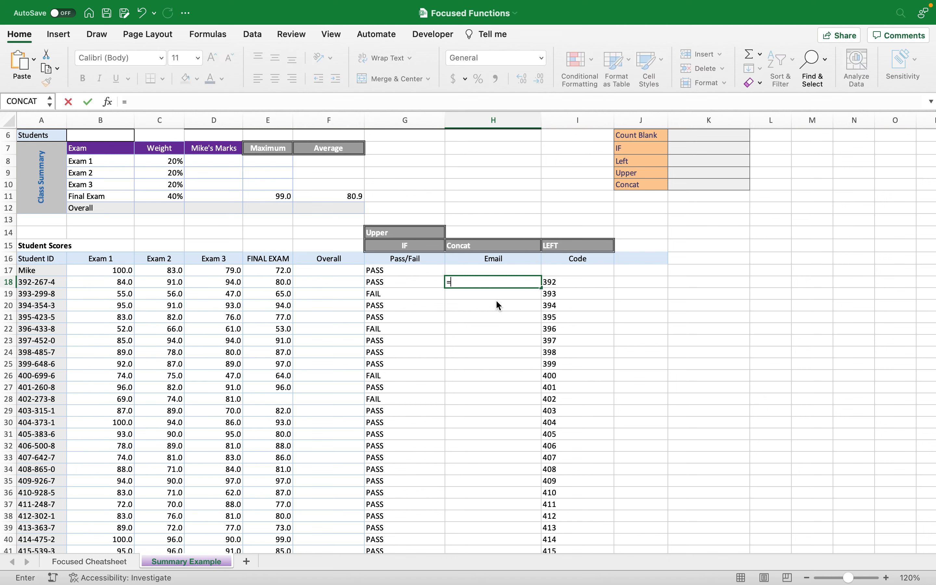
pyautogui.write('con')
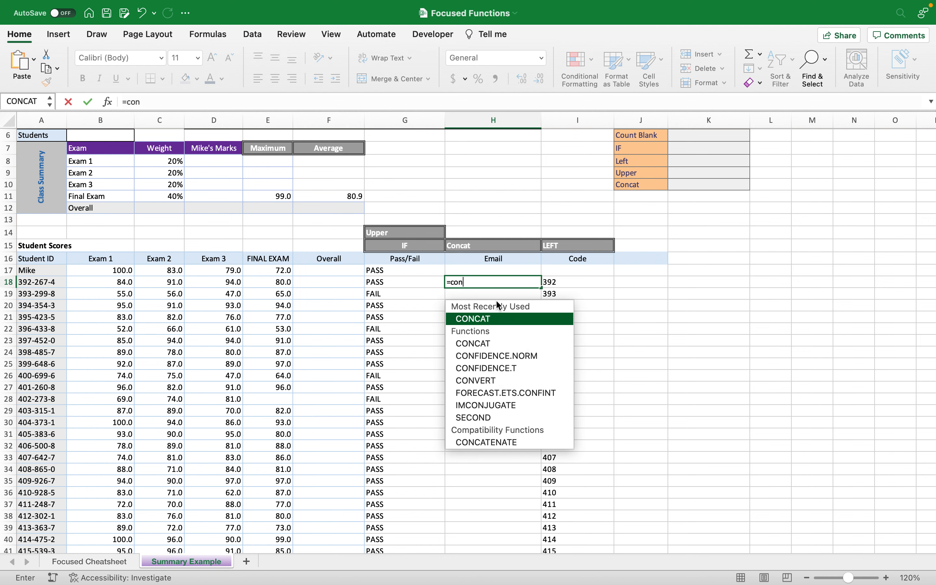
pyautogui.doubleClick(489, 319)
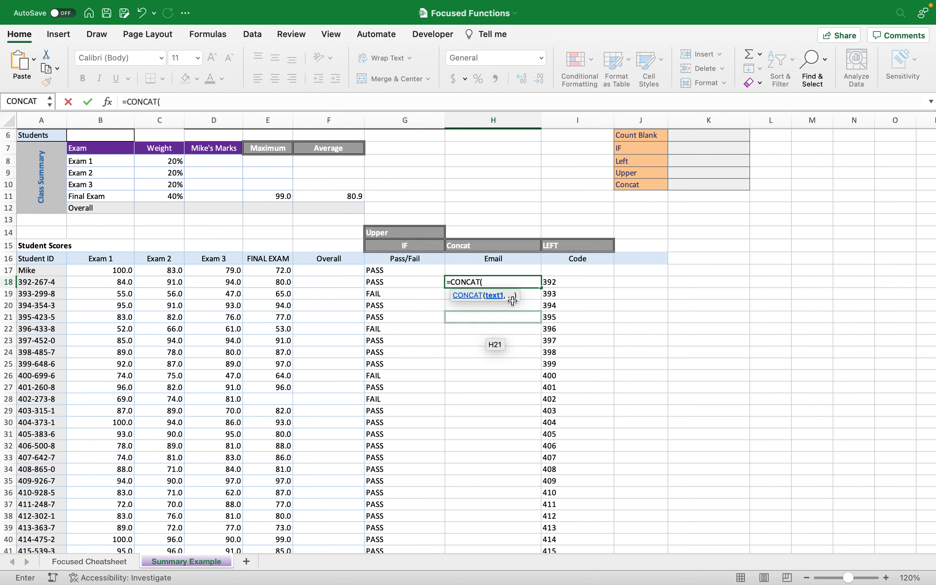
pyautogui.click(567, 281)
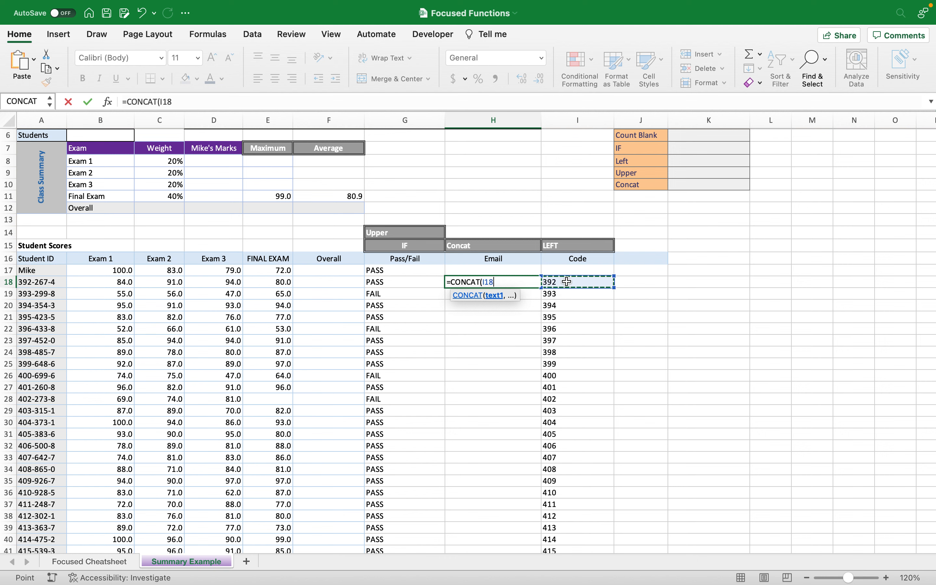
pyautogui.write(',')
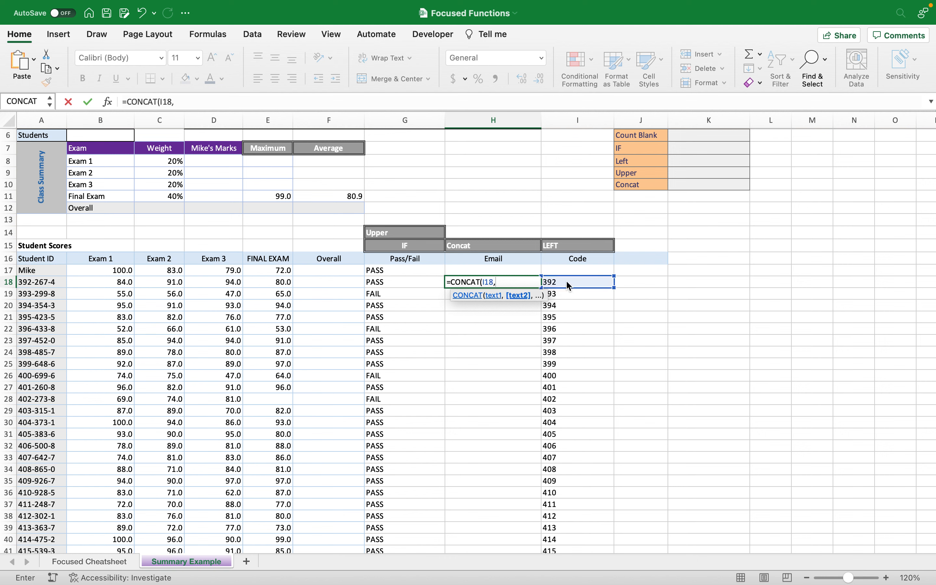
pyautogui.write('@')
pyautogui.press('BackSpace')
pyautogui.write('"@schh')
pyautogui.press('BackSpace')
pyautogui.write('ool.ca"')
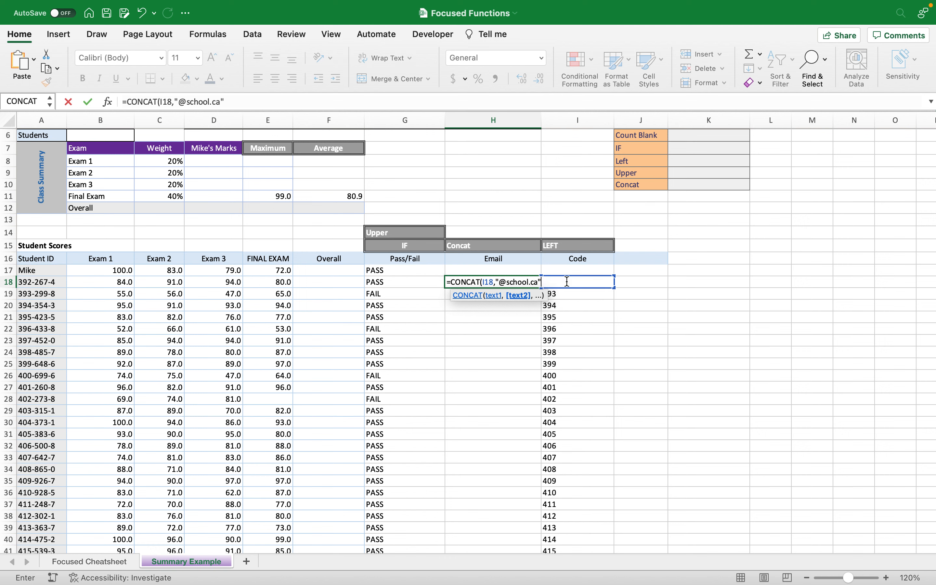
pyautogui.press('Return')
# Fill the CONCAT formula from H18 down the Email column to row 52.
pyautogui.click(512, 274)
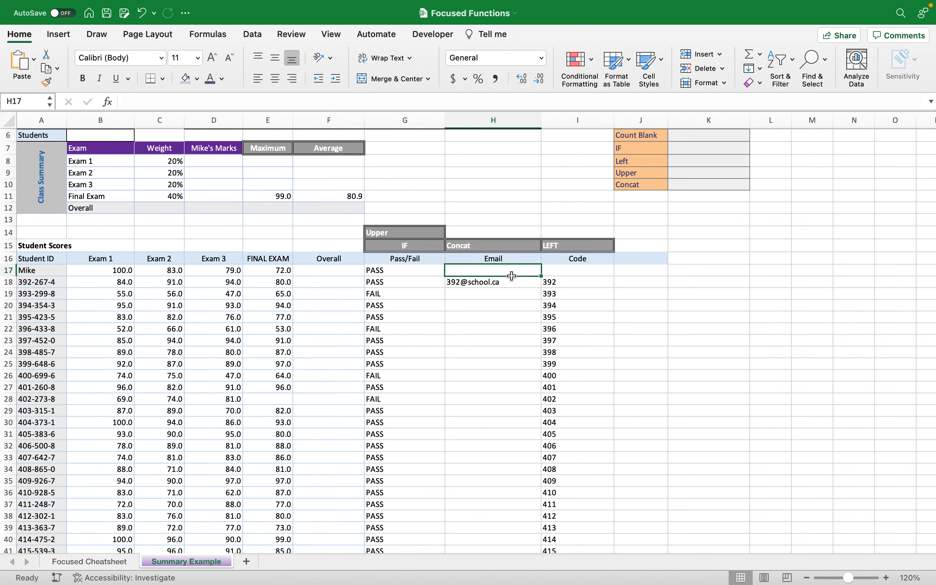
pyautogui.click(525, 282)
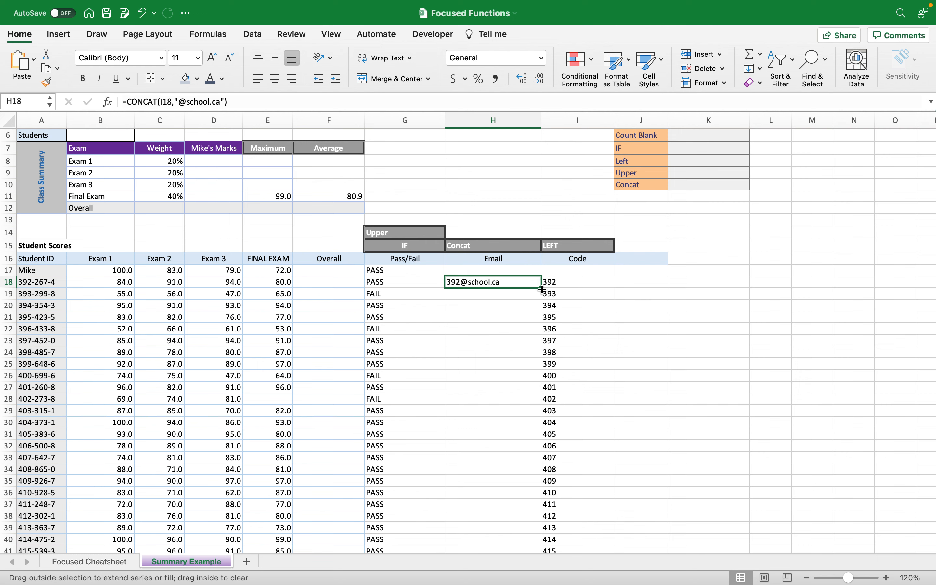
pyautogui.moveTo(541, 289); pyautogui.dragTo(522, 514)
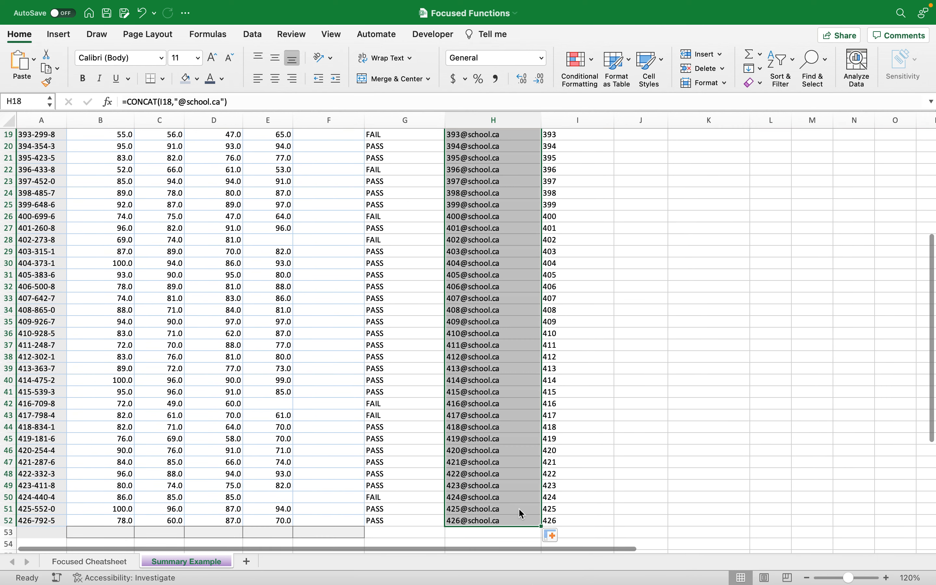
pyautogui.scroll(6, 526, 422)
pyautogui.click(502, 388)
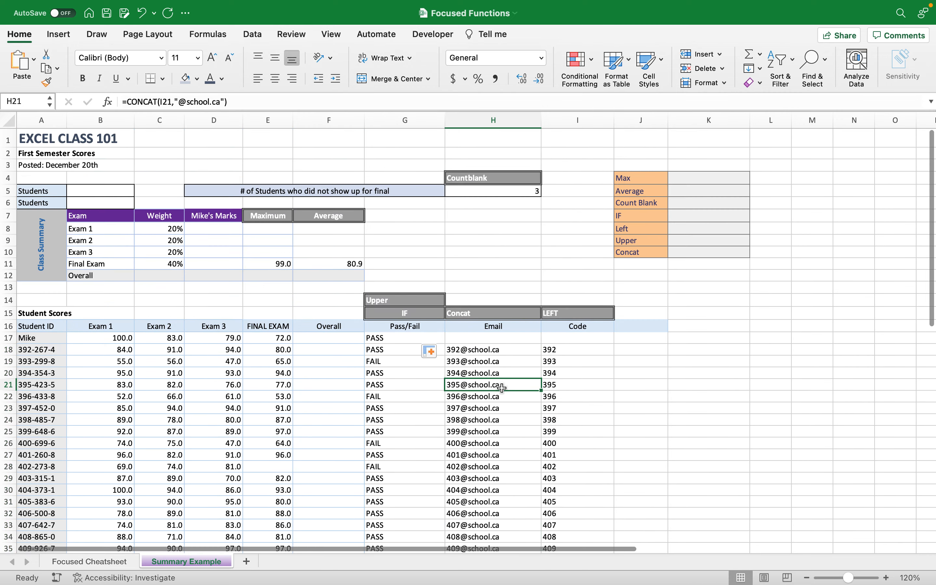
pyautogui.scroll(-5, 503, 386)
pyautogui.scroll(5, 506, 371)
pyautogui.click(536, 265)
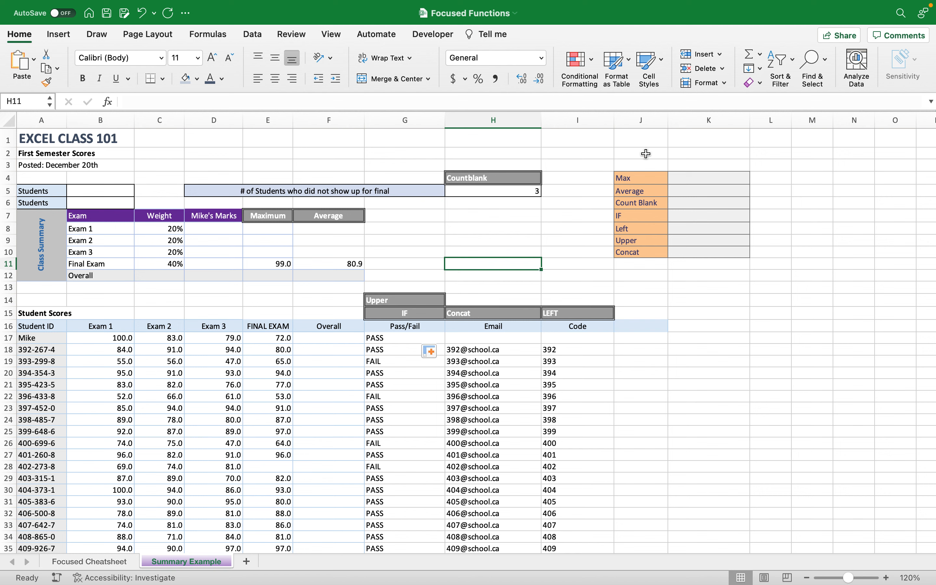
pyautogui.moveTo(643, 177); pyautogui.dragTo(705, 253)
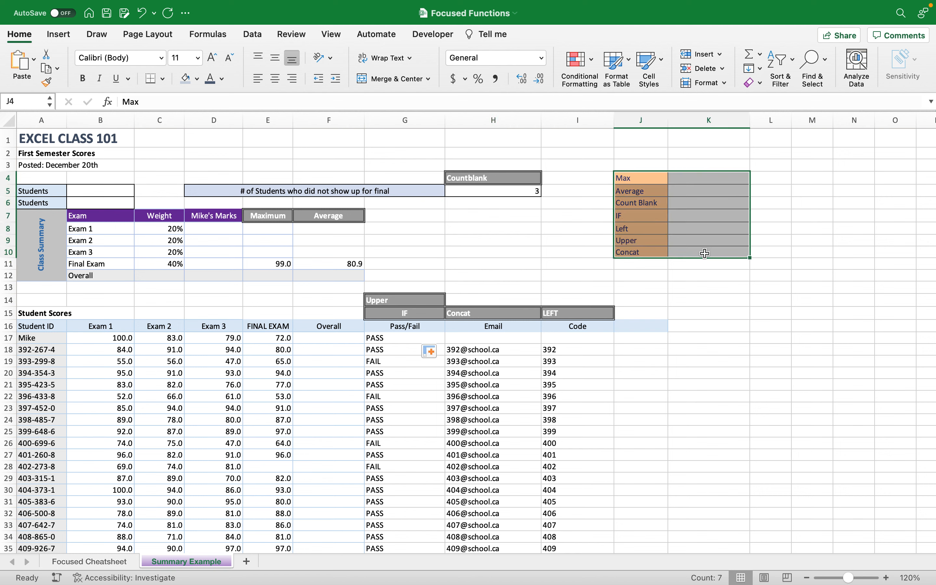
pyautogui.click(550, 256)
pyautogui.moveTo(629, 2)
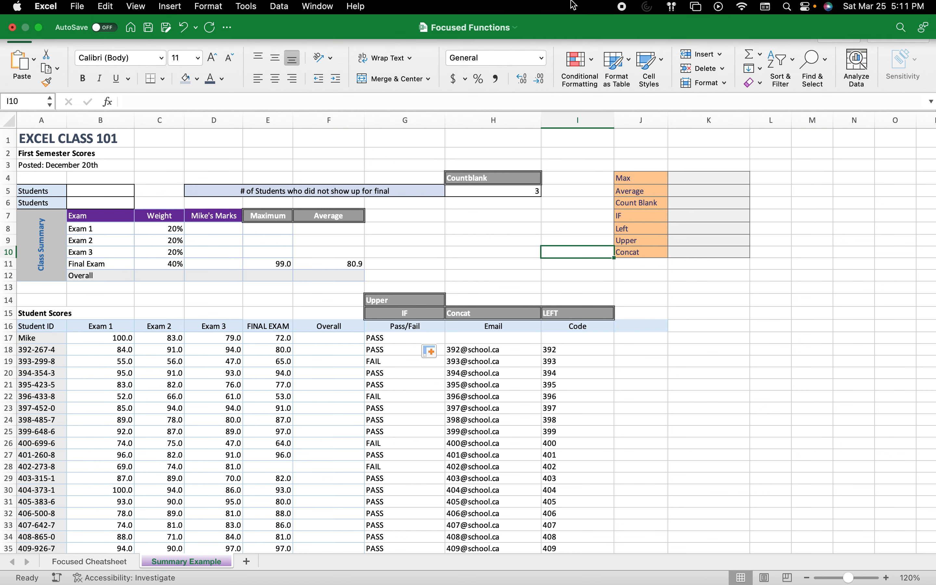